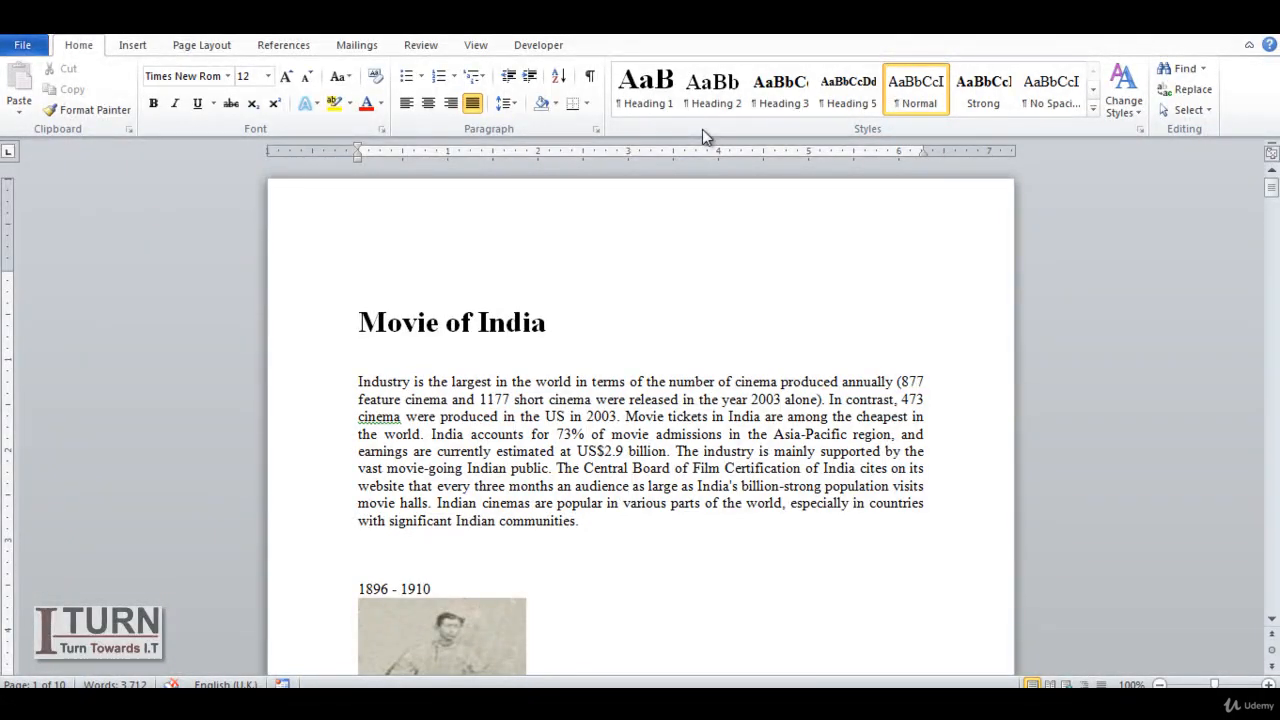
- Clear all formatting from the document title "Movie of India"
{"action": "double_click", "coordinate": [421, 334]}
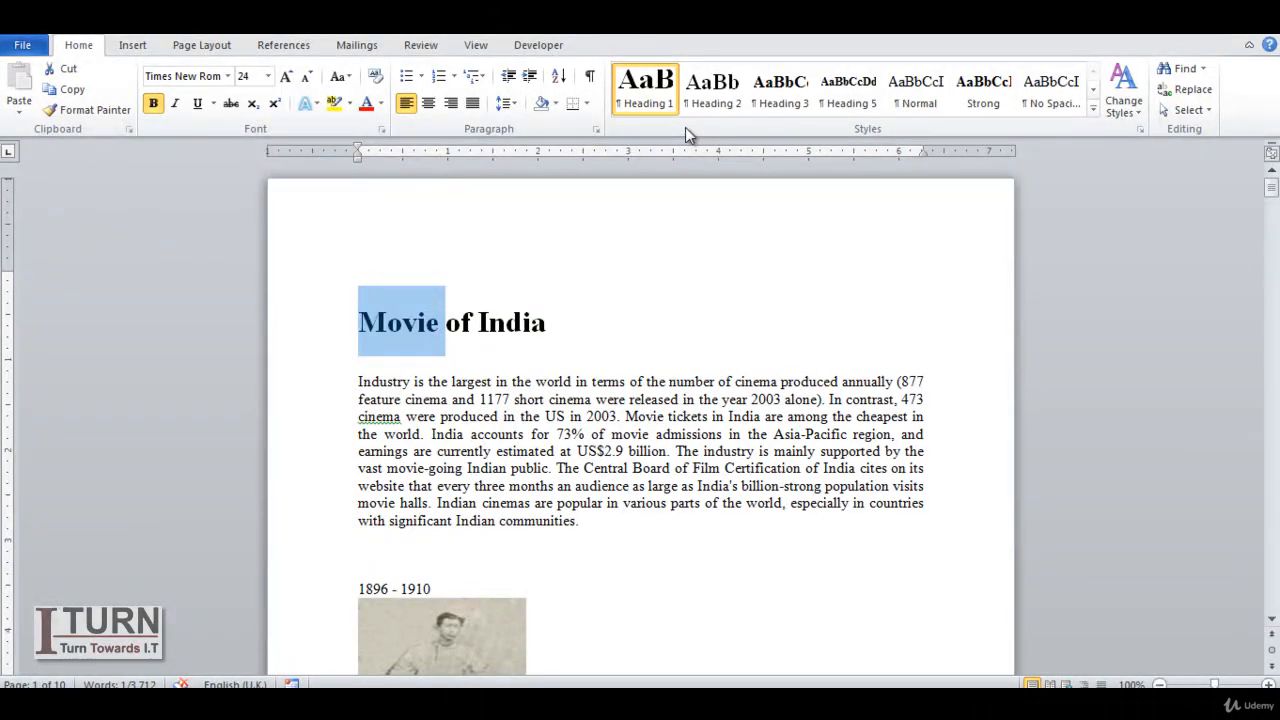
{"action": "left_click", "coordinate": [563, 330]}
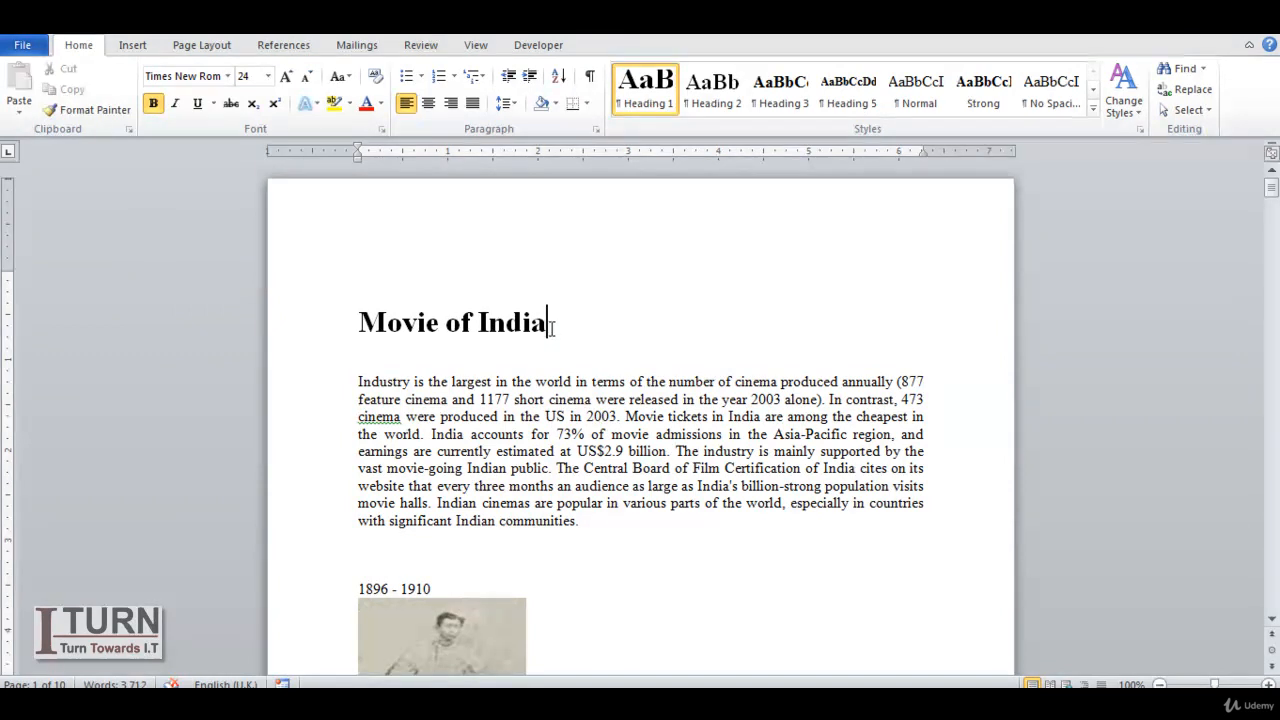
{"action": "left_click_drag", "start_coordinate": [549, 328], "coordinate": [358, 324]}
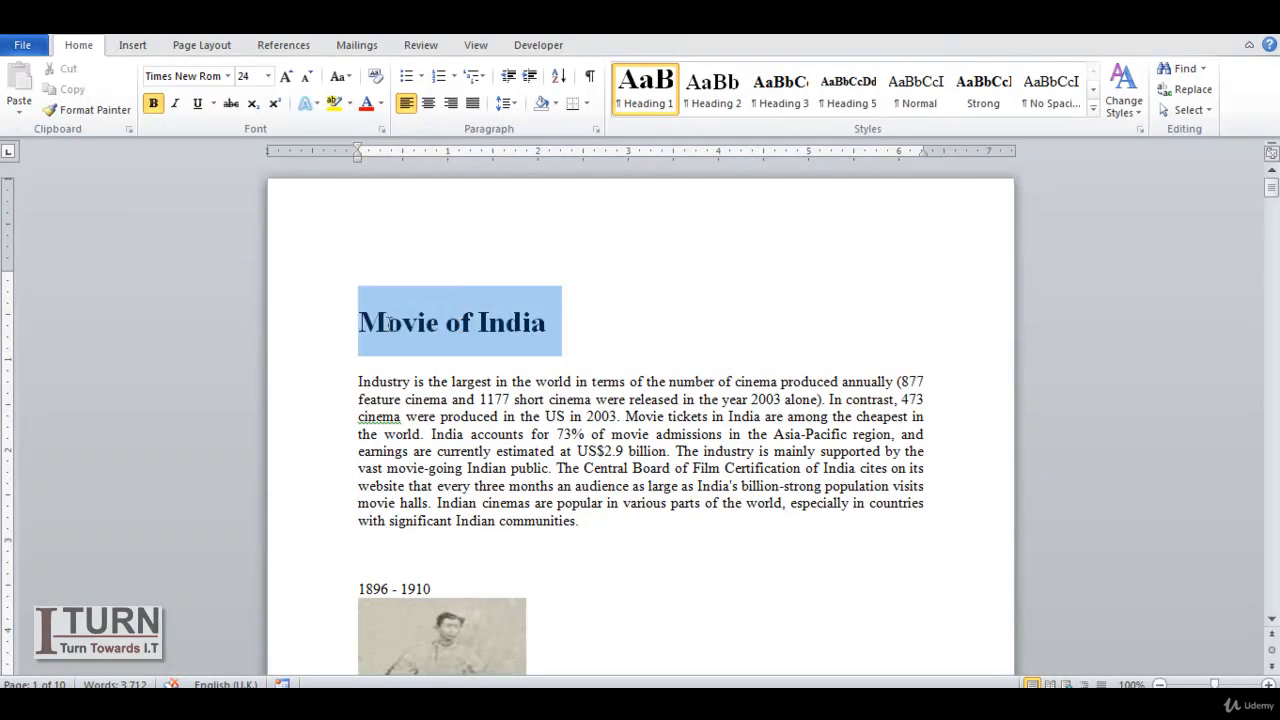
{"action": "left_click", "coordinate": [376, 80]}
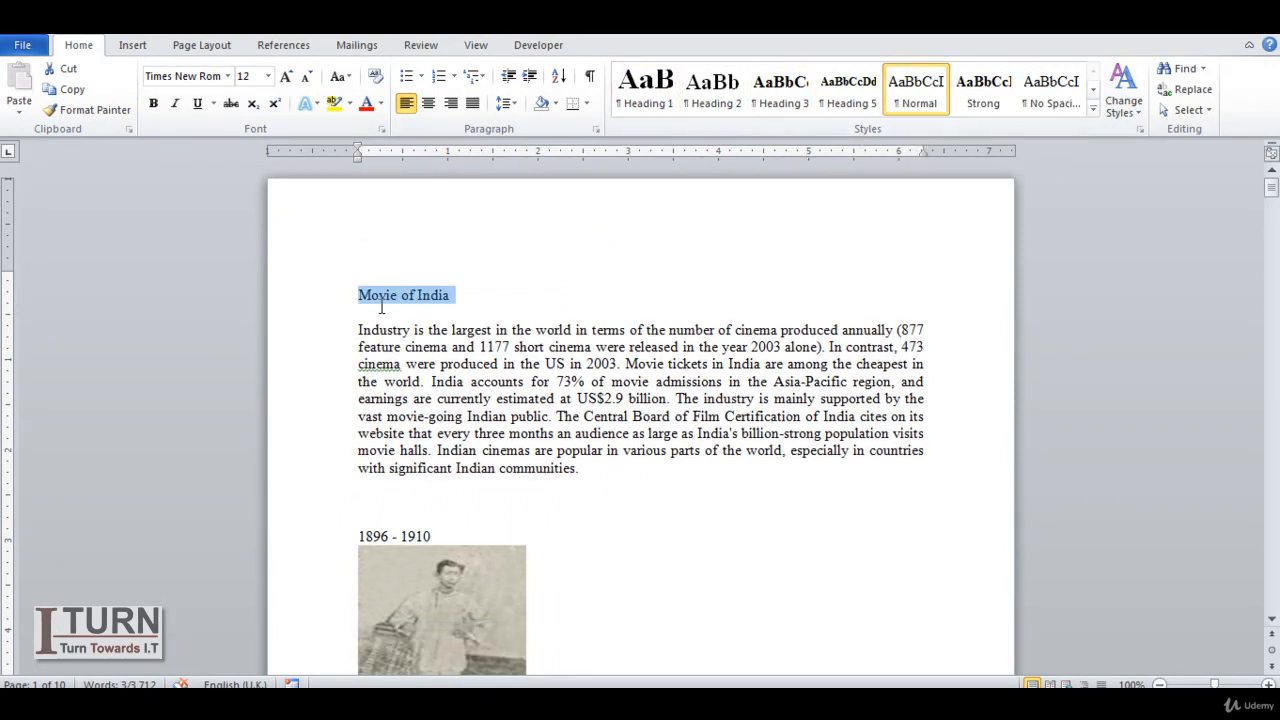
- Format the title "Movie of India" manually as bold with a font size of 36
{"action": "left_click", "coordinate": [154, 104]}
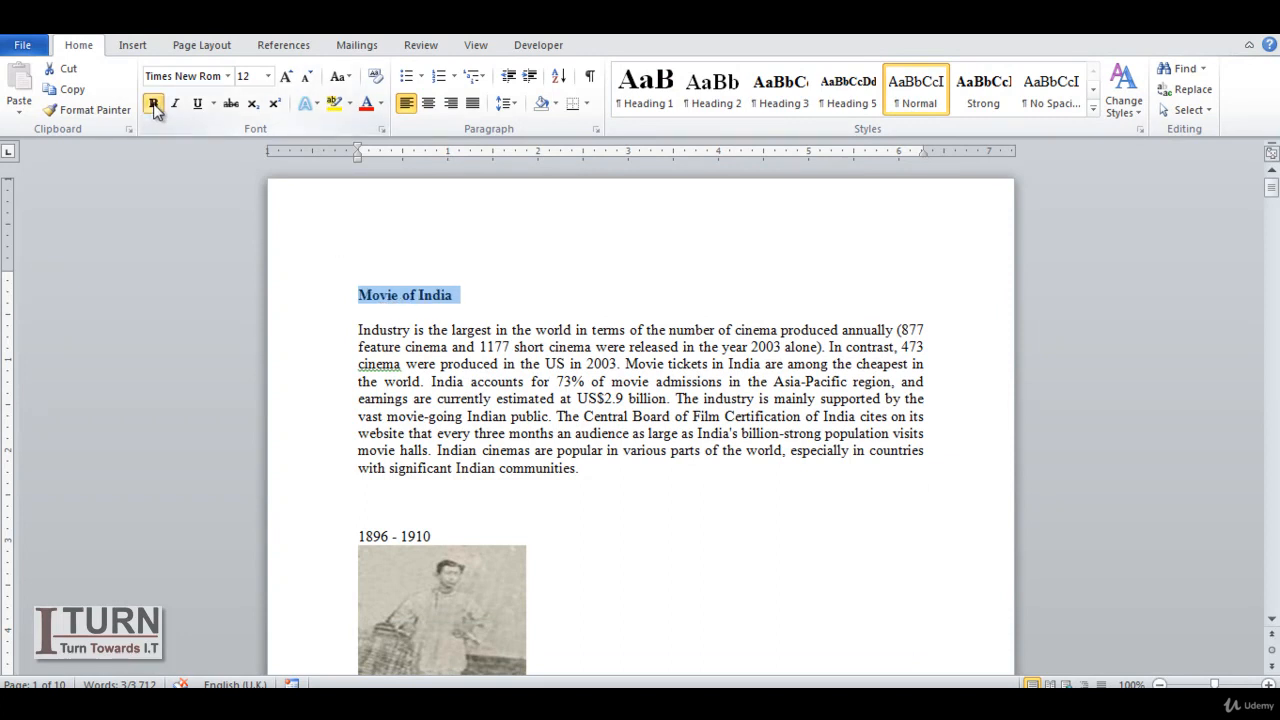
{"action": "left_click", "coordinate": [285, 78]}
{"action": "left_click", "coordinate": [285, 78]}
{"action": "left_click", "coordinate": [285, 78]}
{"action": "left_click", "coordinate": [285, 78]}
{"action": "left_click", "coordinate": [285, 78]}
{"action": "left_click", "coordinate": [285, 78]}
{"action": "left_click", "coordinate": [285, 78]}
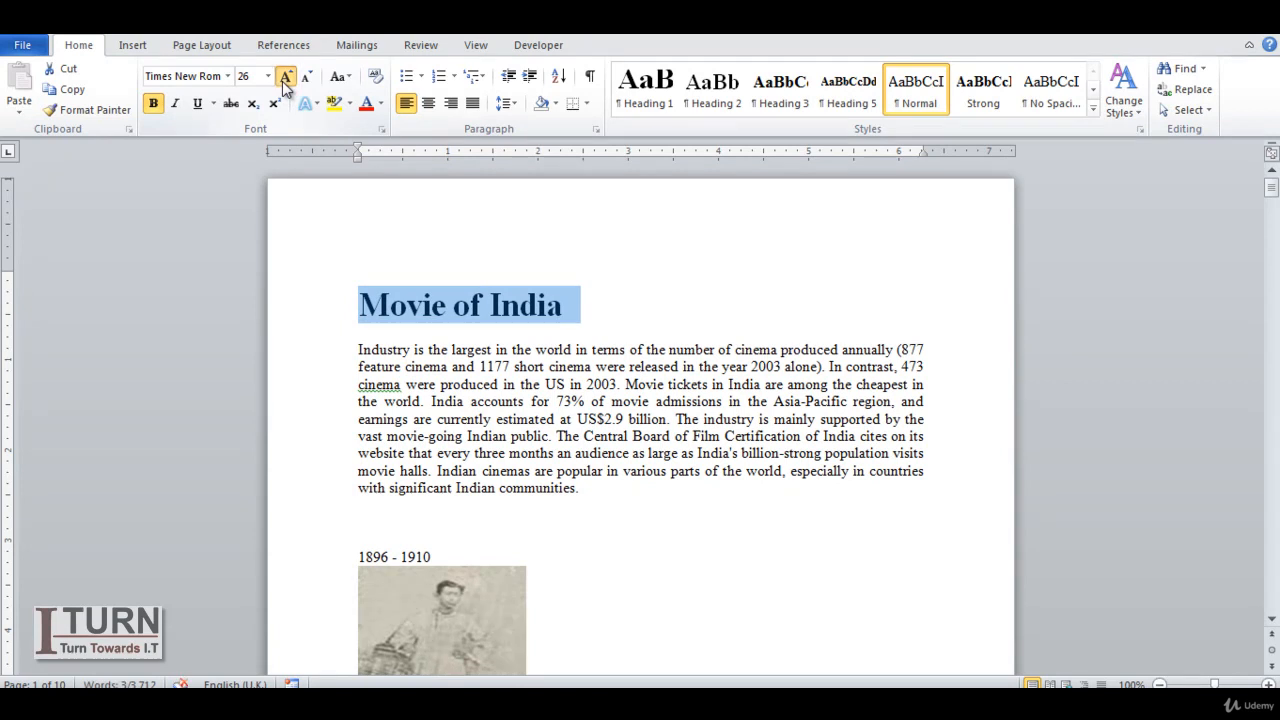
{"action": "left_click", "coordinate": [285, 78]}
{"action": "left_click", "coordinate": [285, 78]}
{"action": "left_click", "coordinate": [285, 78]}
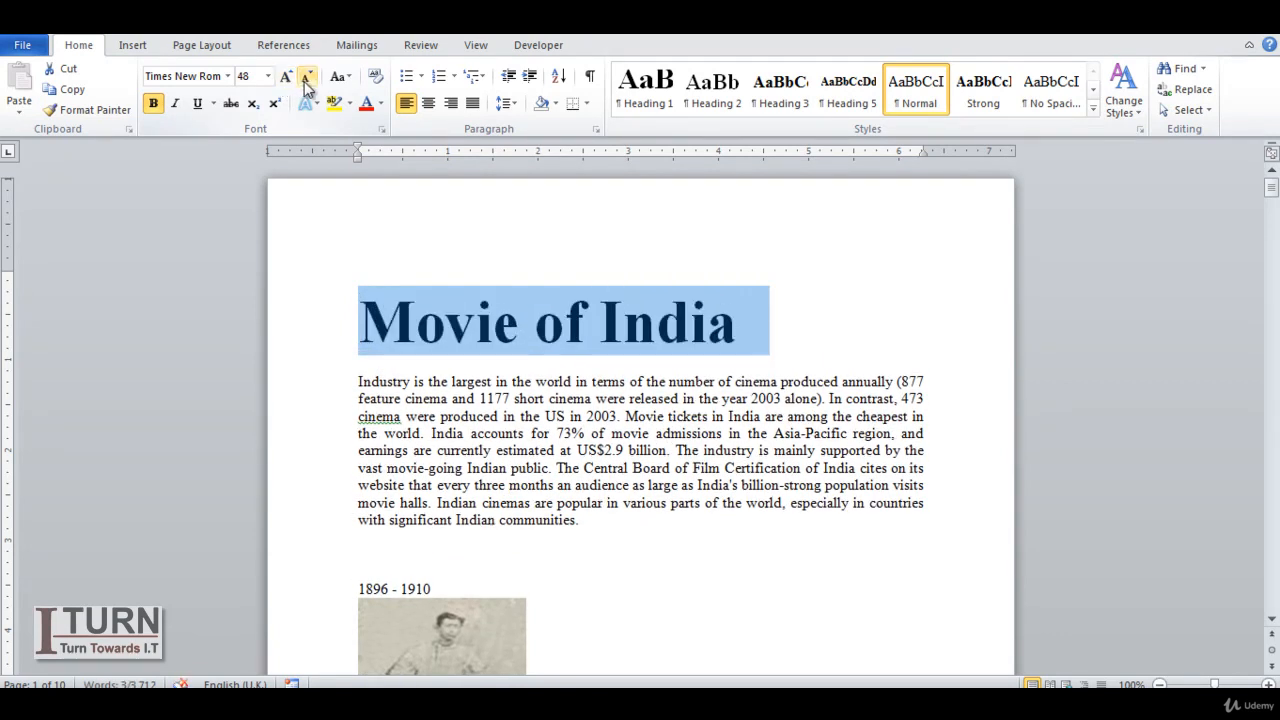
{"action": "left_click", "coordinate": [307, 78]}
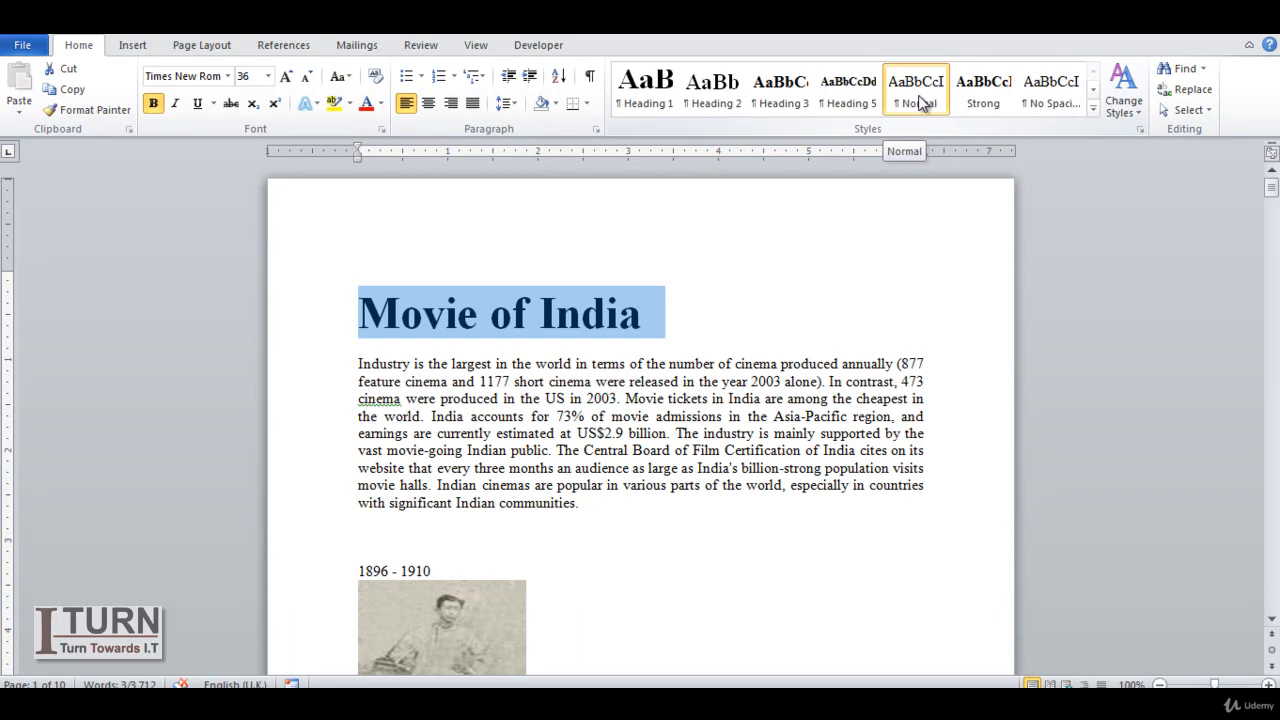
- Clear the manual formatting from the title "Movie of India" and apply the Heading 1 style
{"action": "left_click", "coordinate": [376, 80]}
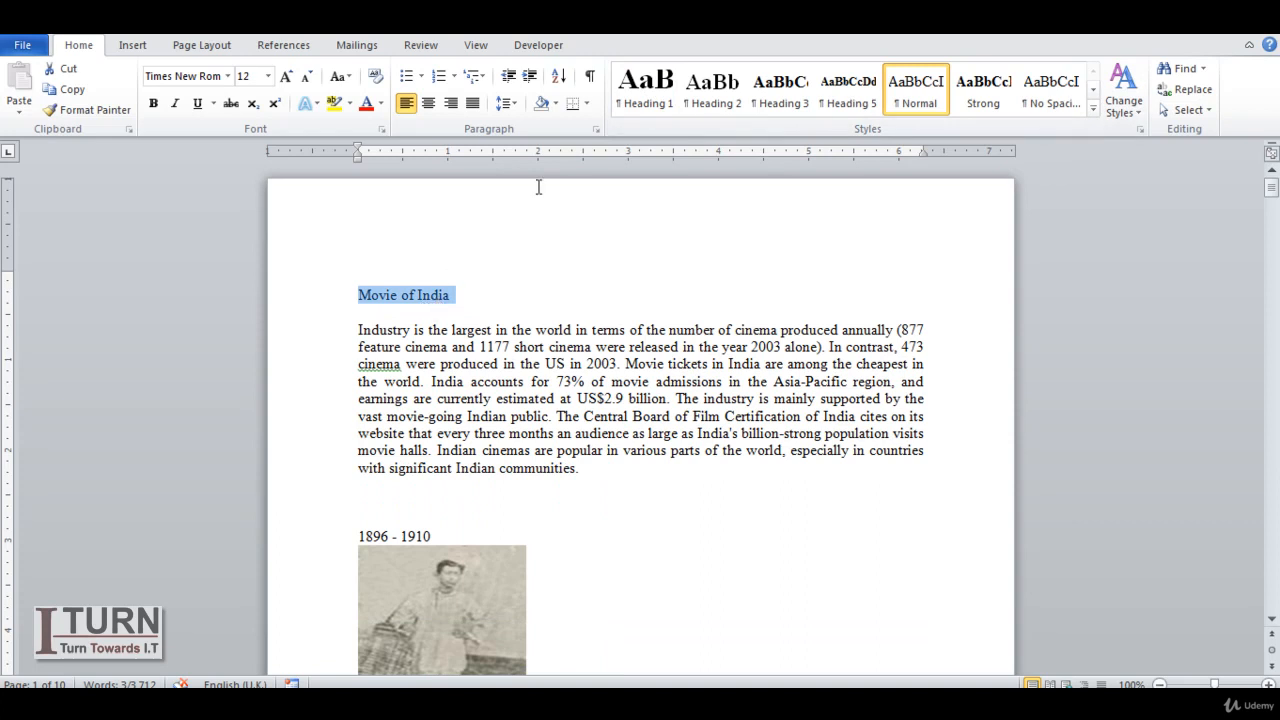
{"action": "left_click", "coordinate": [641, 103]}
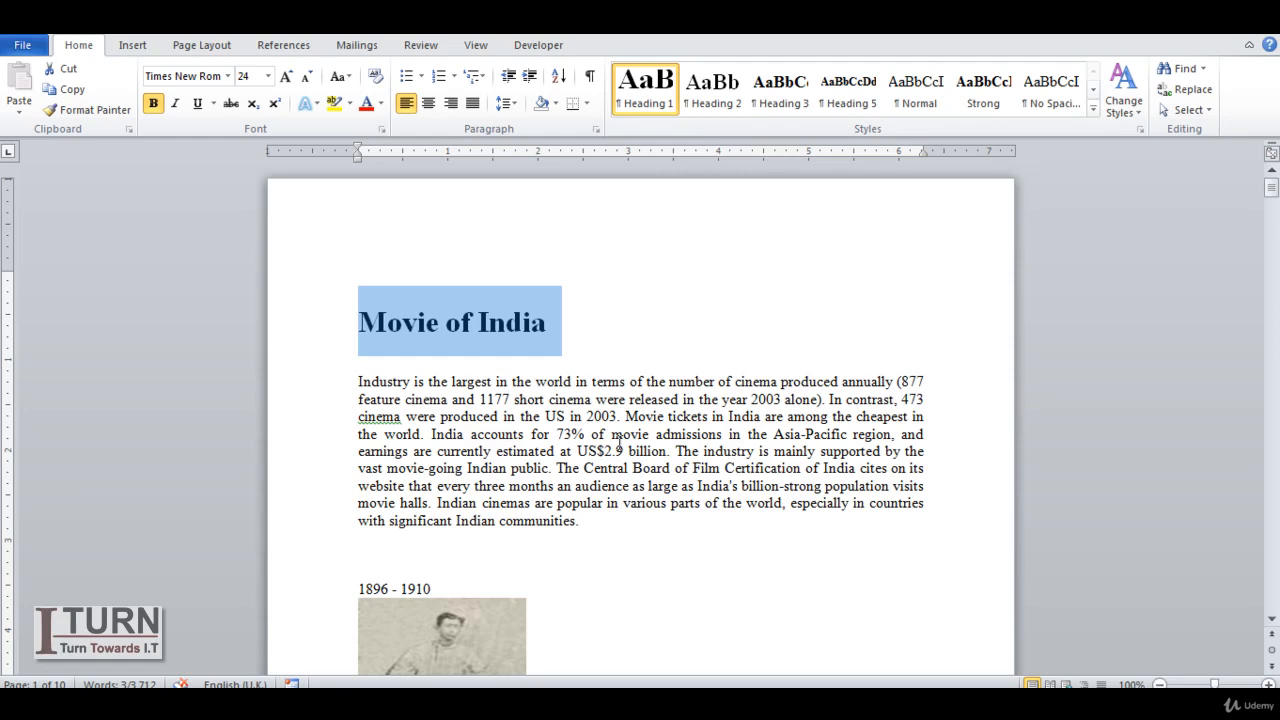
- Apply the Heading 2 style to the "Movie was" heading below Figure 1, after trying Heading 1
{"action": "left_click", "coordinate": [1273, 196]}
{"action": "left_click_drag", "start_coordinate": [1275, 200], "coordinate": [1274, 221]}
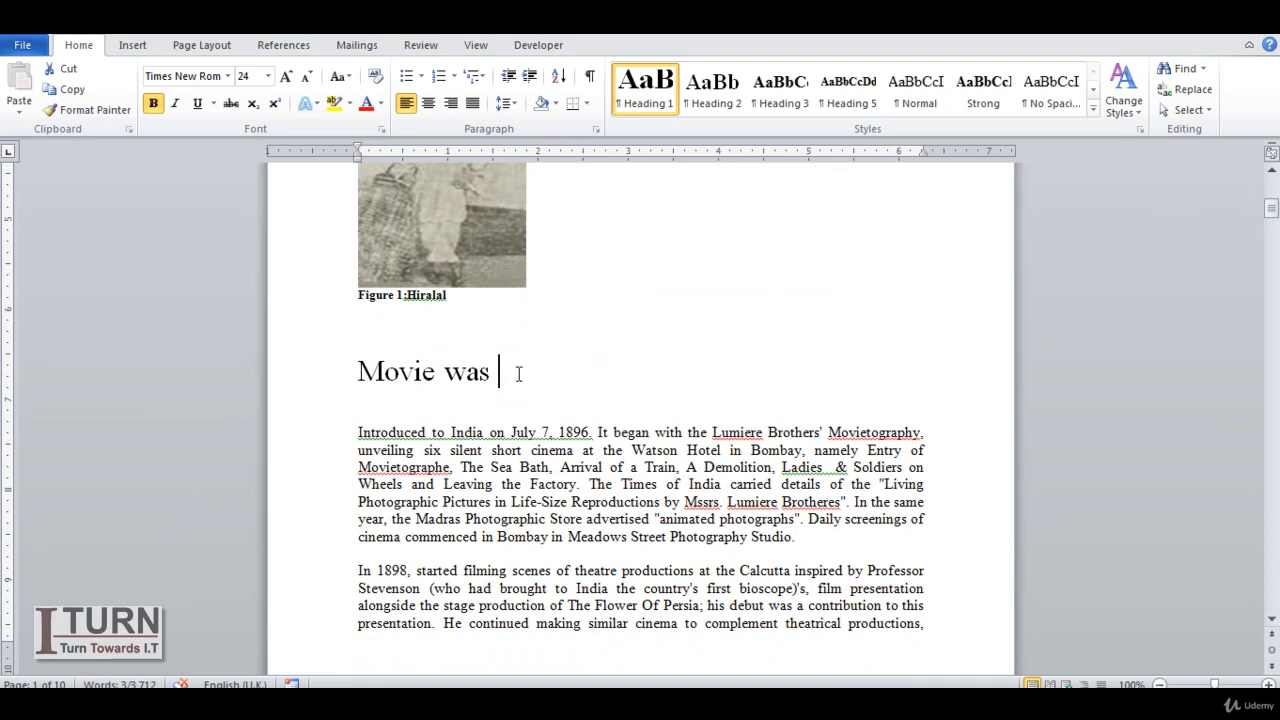
{"action": "left_click_drag", "start_coordinate": [520, 373], "coordinate": [352, 374]}
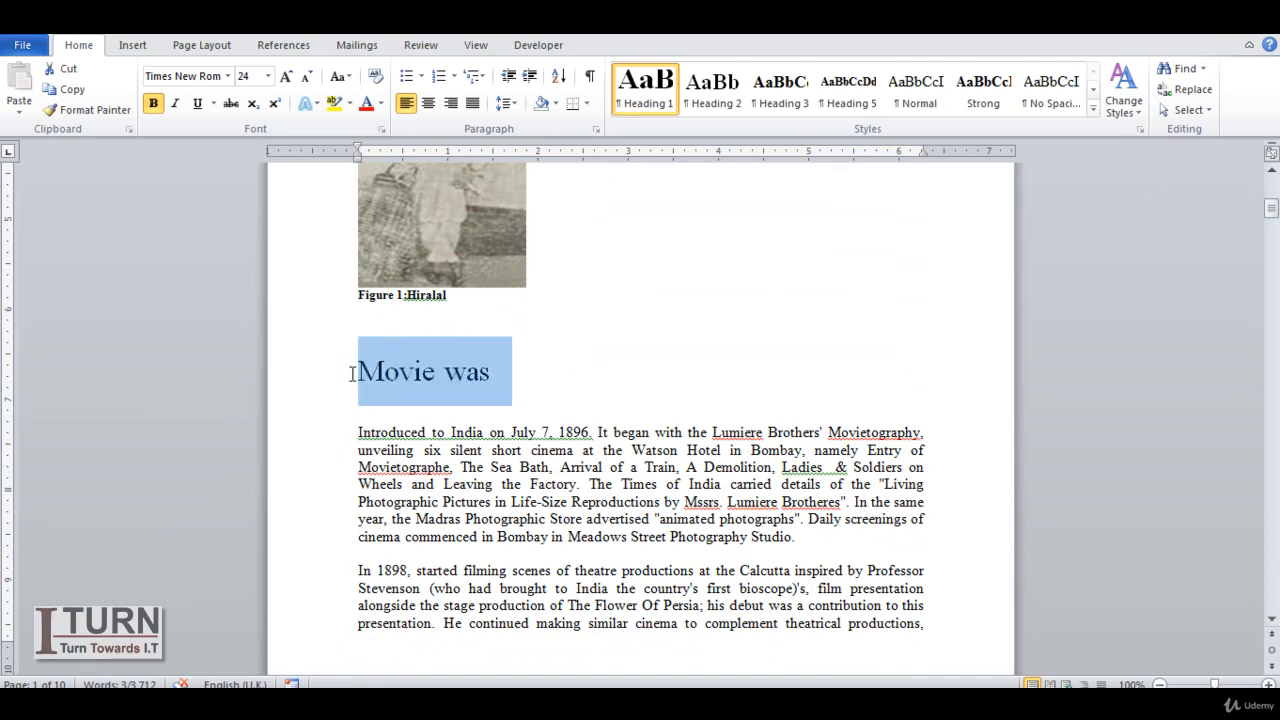
{"action": "left_click", "coordinate": [648, 110]}
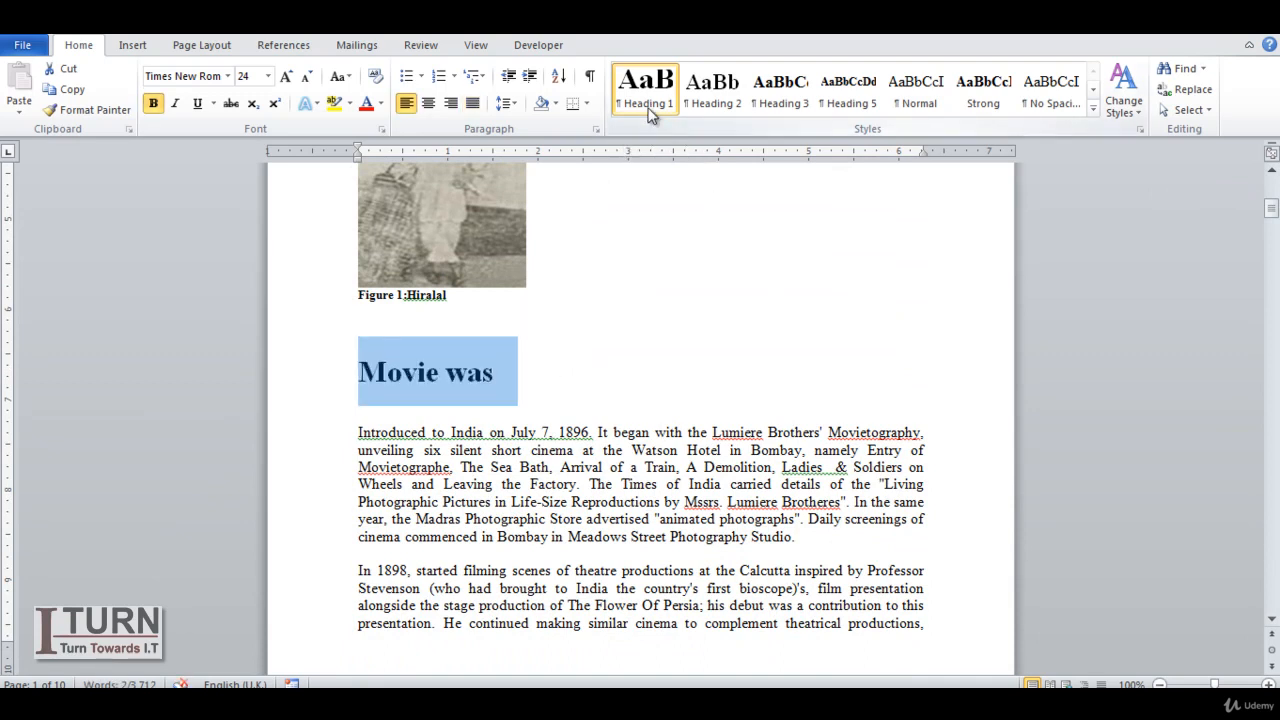
{"action": "left_click", "coordinate": [712, 100]}
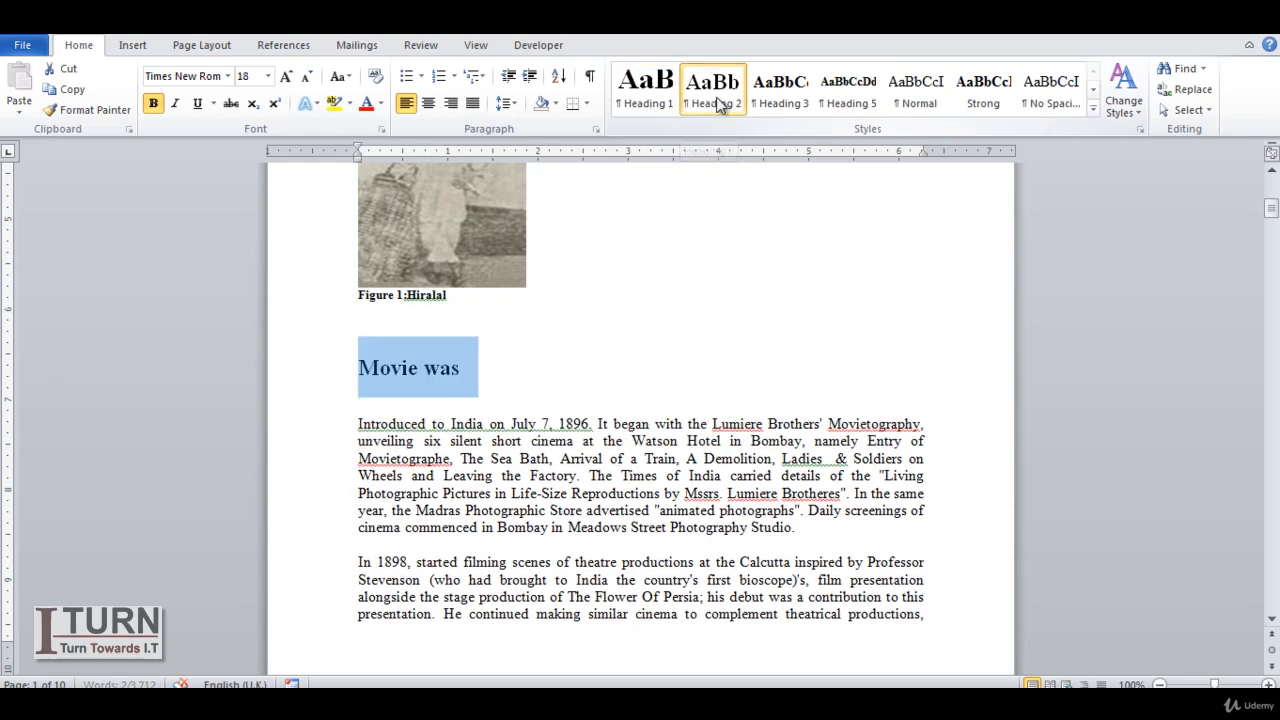
- Apply the Heading 2 style to the "Harish Chandra" heading on page 2
{"action": "left_click_drag", "start_coordinate": [1271, 211], "coordinate": [1271, 243]}
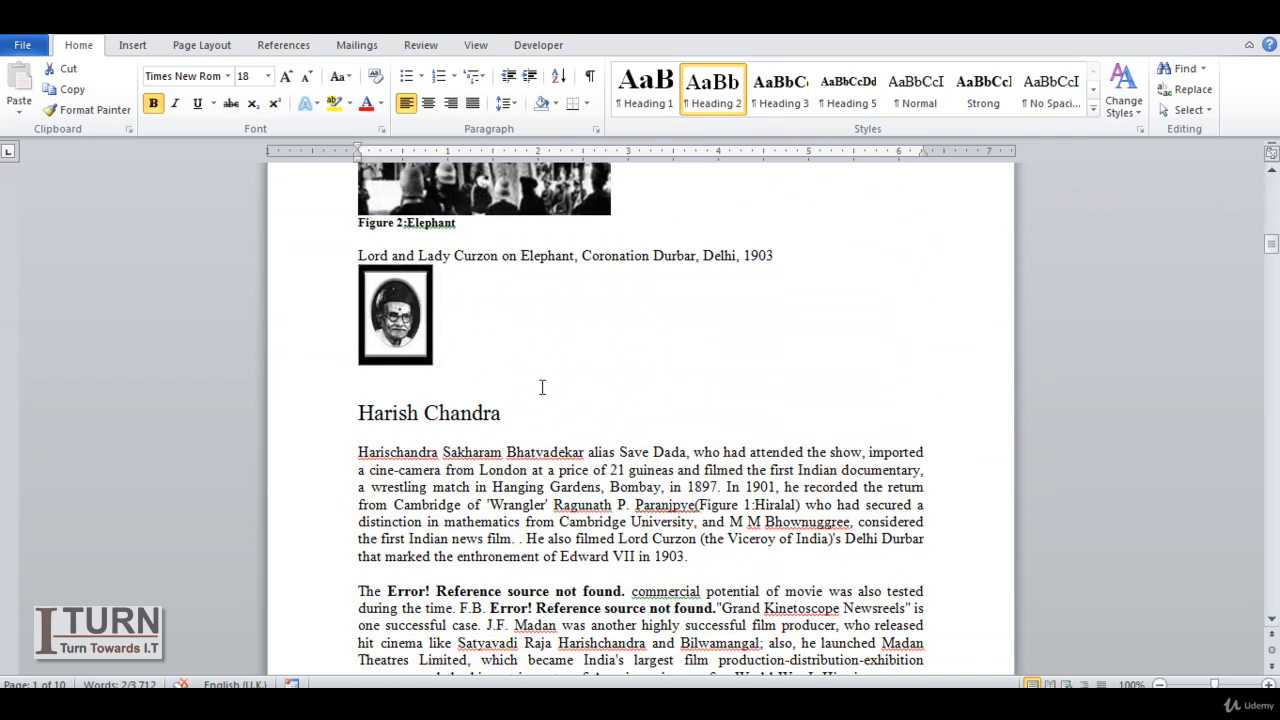
{"action": "left_click", "coordinate": [493, 410]}
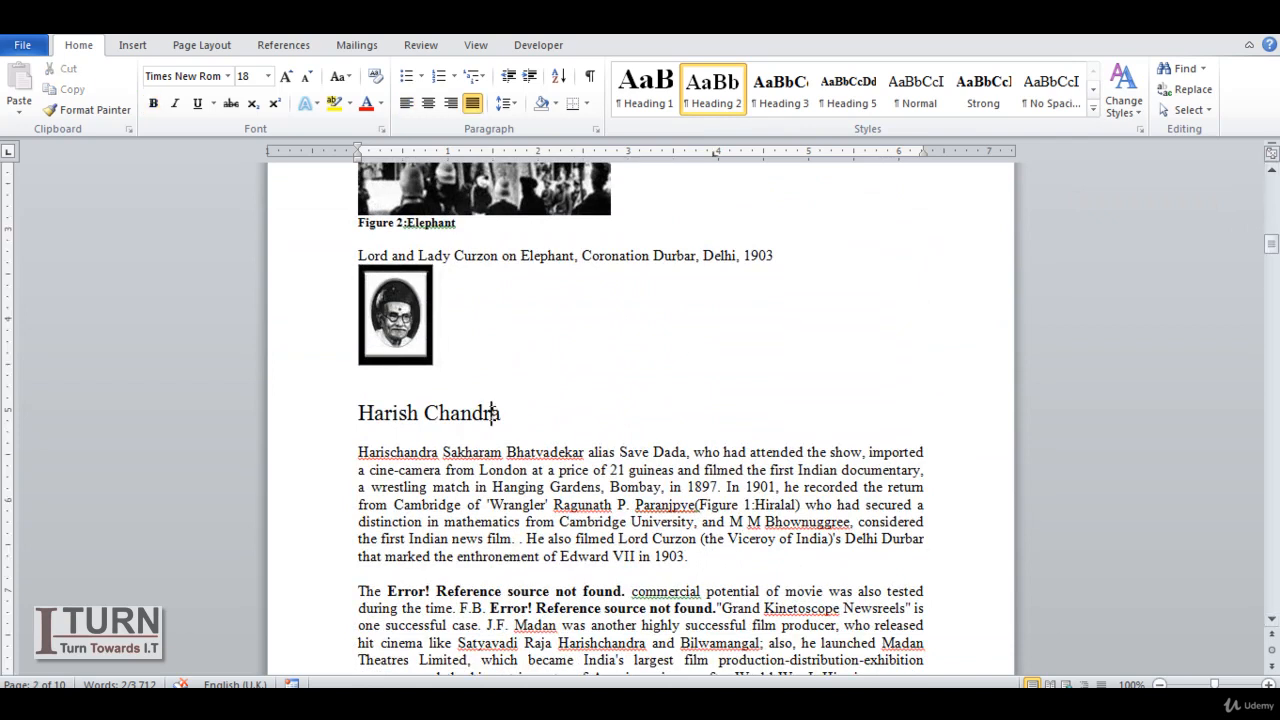
{"action": "left_click_drag", "start_coordinate": [508, 412], "coordinate": [384, 415]}
{"action": "left_click", "coordinate": [713, 100]}
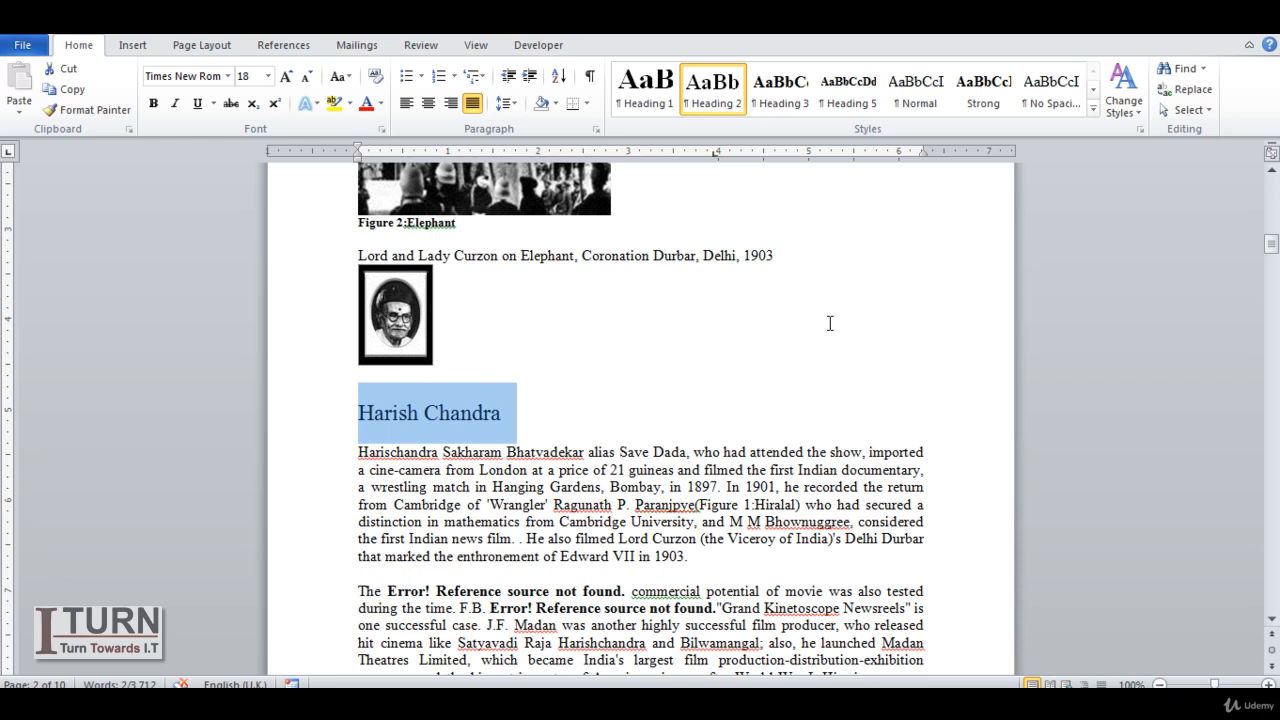
- Examine the heading structure in the Navigation Pane, visit "Movie of Bhutan" and "Movie of India", and close the pane
{"action": "left_click_drag", "start_coordinate": [1273, 248], "coordinate": [1274, 192]}
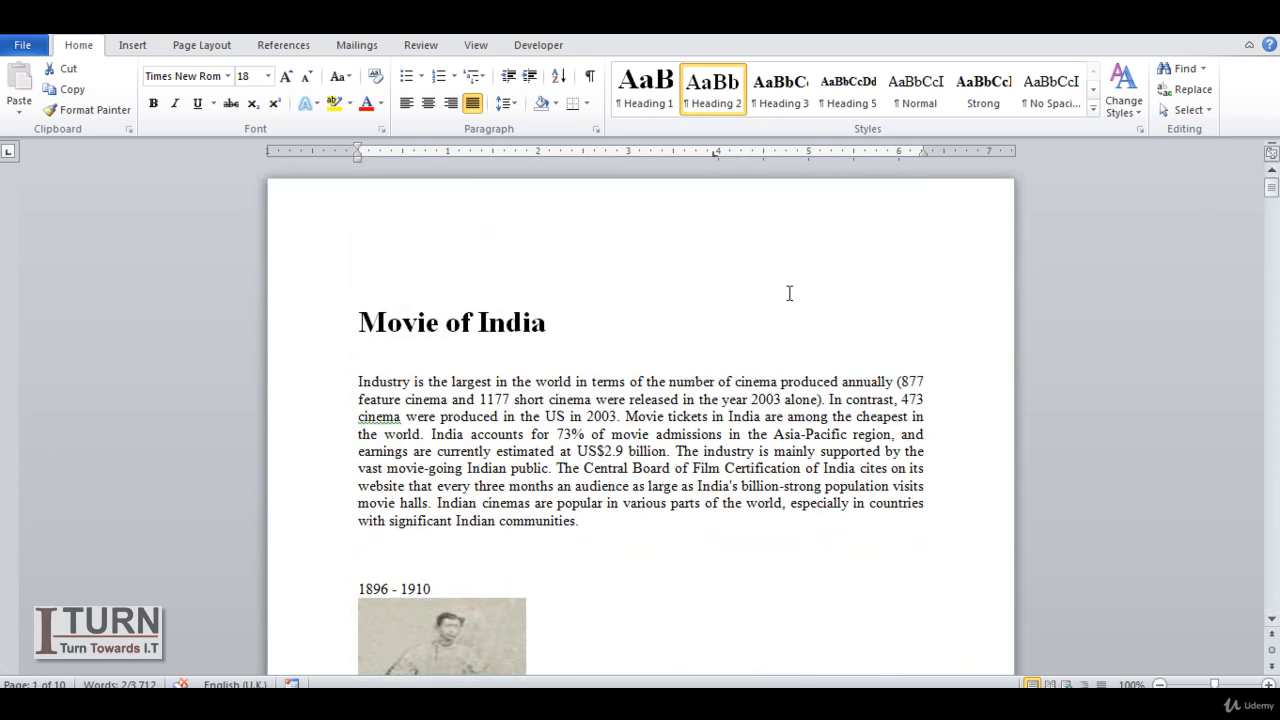
{"action": "left_click", "coordinate": [476, 47]}
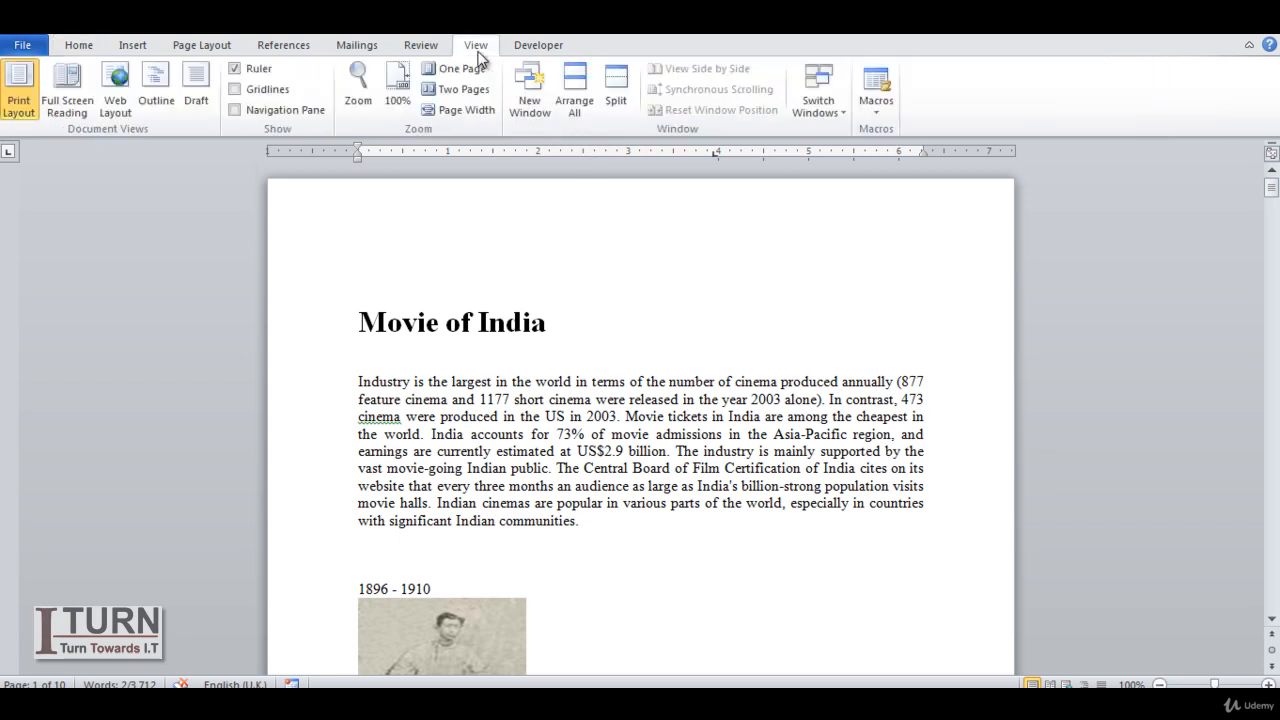
{"action": "left_click", "coordinate": [235, 111]}
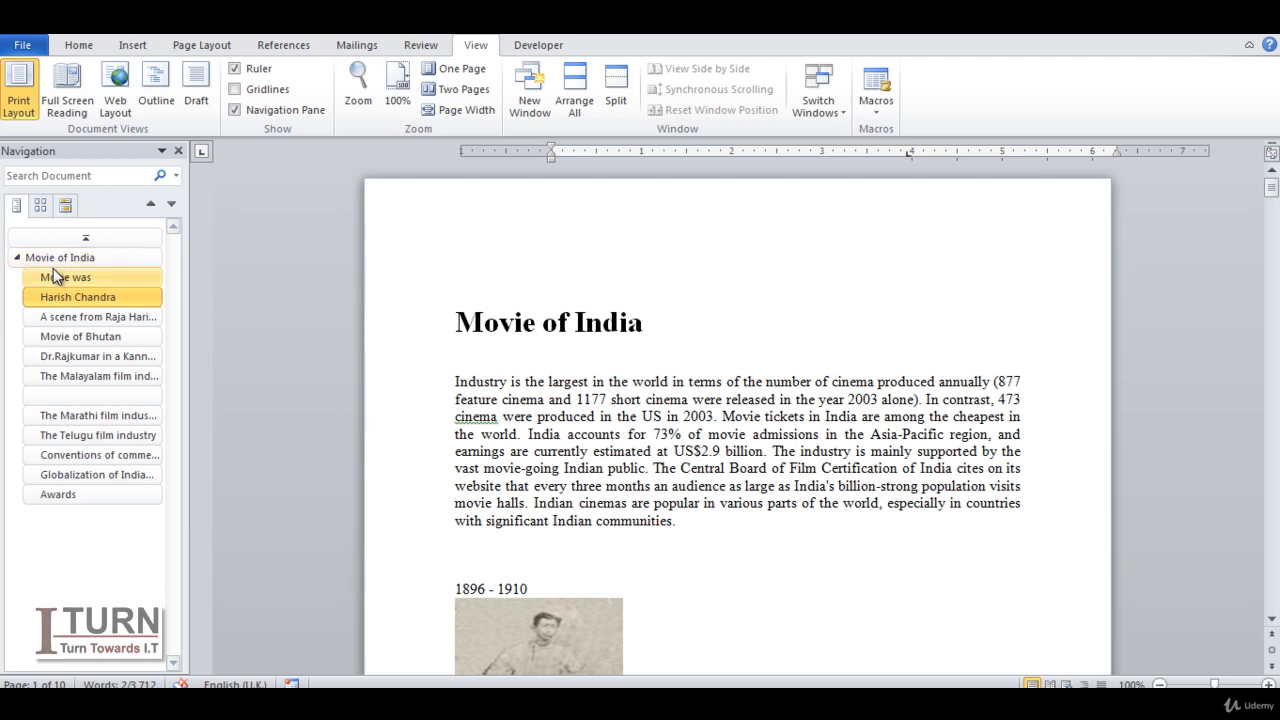
{"action": "left_click", "coordinate": [77, 341]}
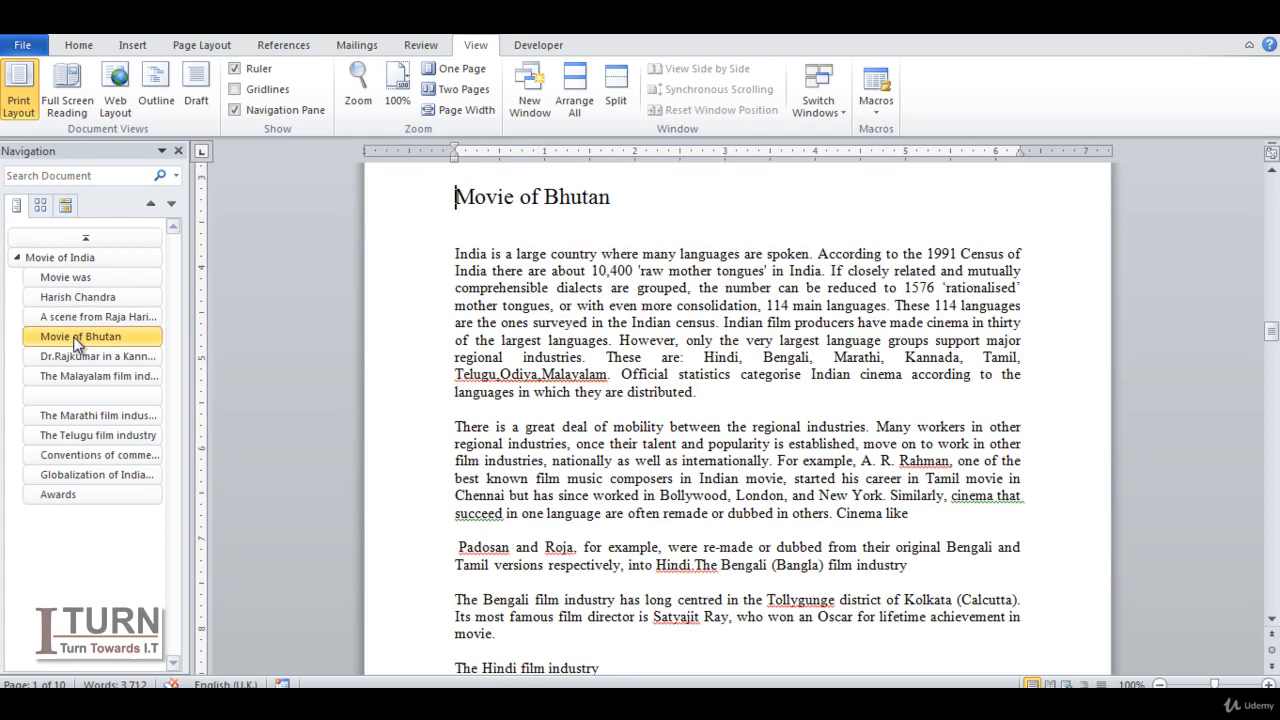
{"action": "left_click", "coordinate": [87, 258]}
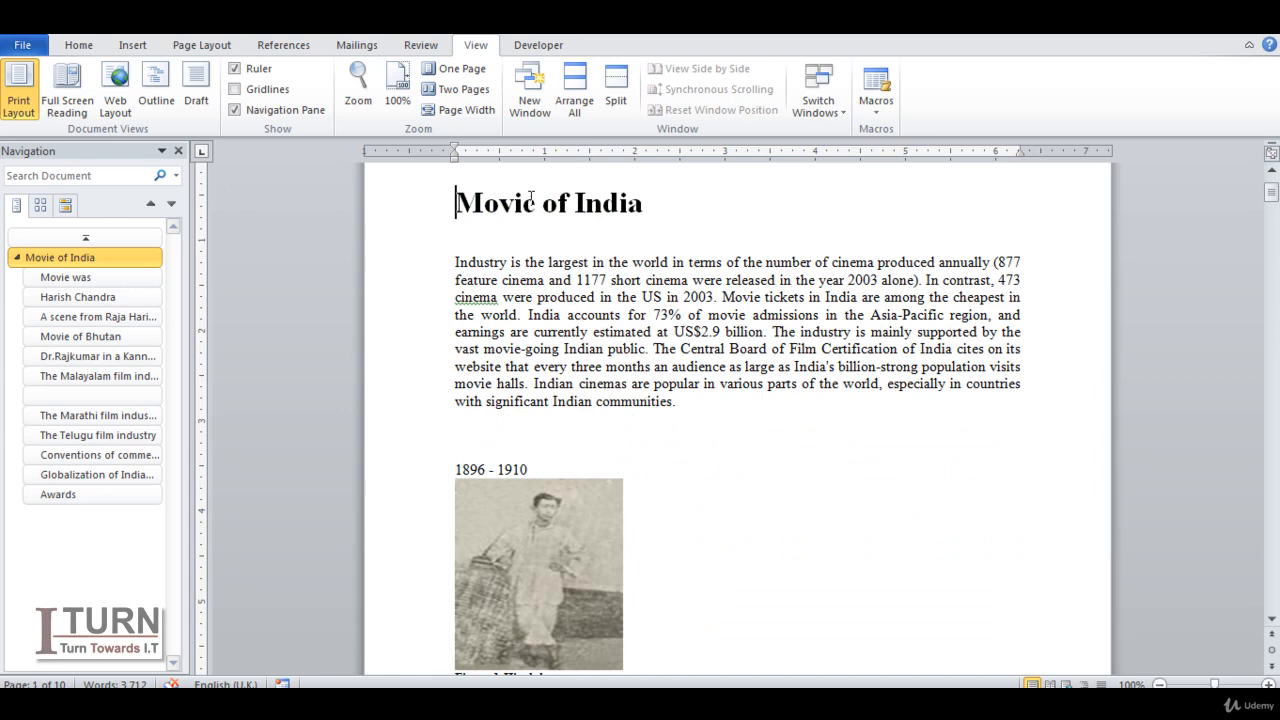
{"action": "left_click", "coordinate": [178, 151]}
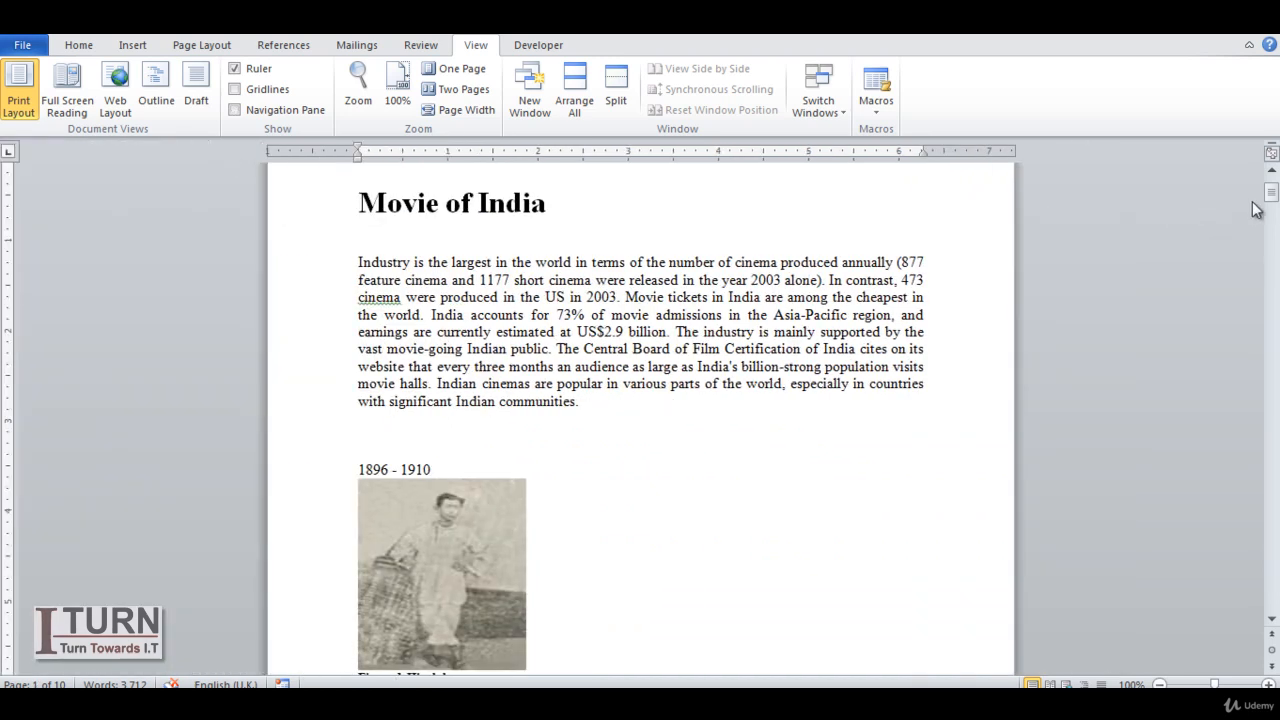
- Add a blank line above the title "Movie of India" and insert an Automatic Table 2 table of contents there
{"action": "left_click_drag", "start_coordinate": [1272, 192], "coordinate": [1272, 173]}
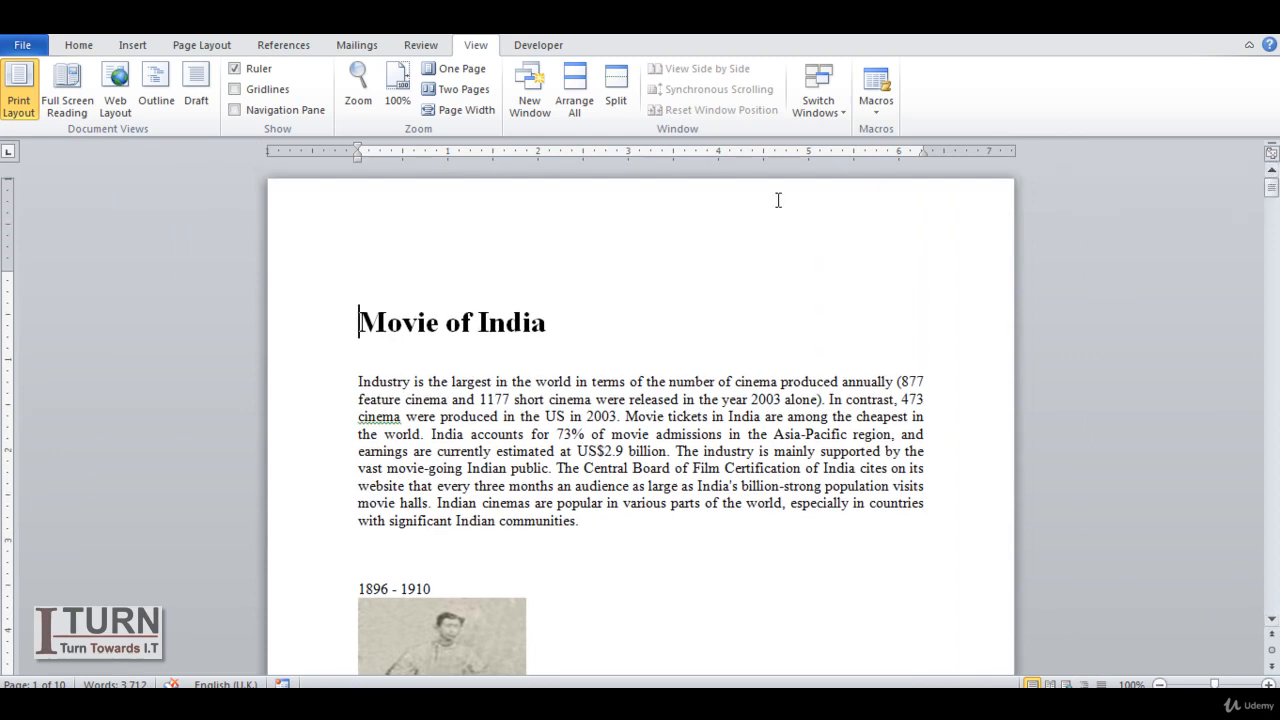
{"action": "scroll", "coordinate": [742, 213], "scroll_direction": "up", "scroll_amount": 1}
{"action": "key", "text": "Up"}
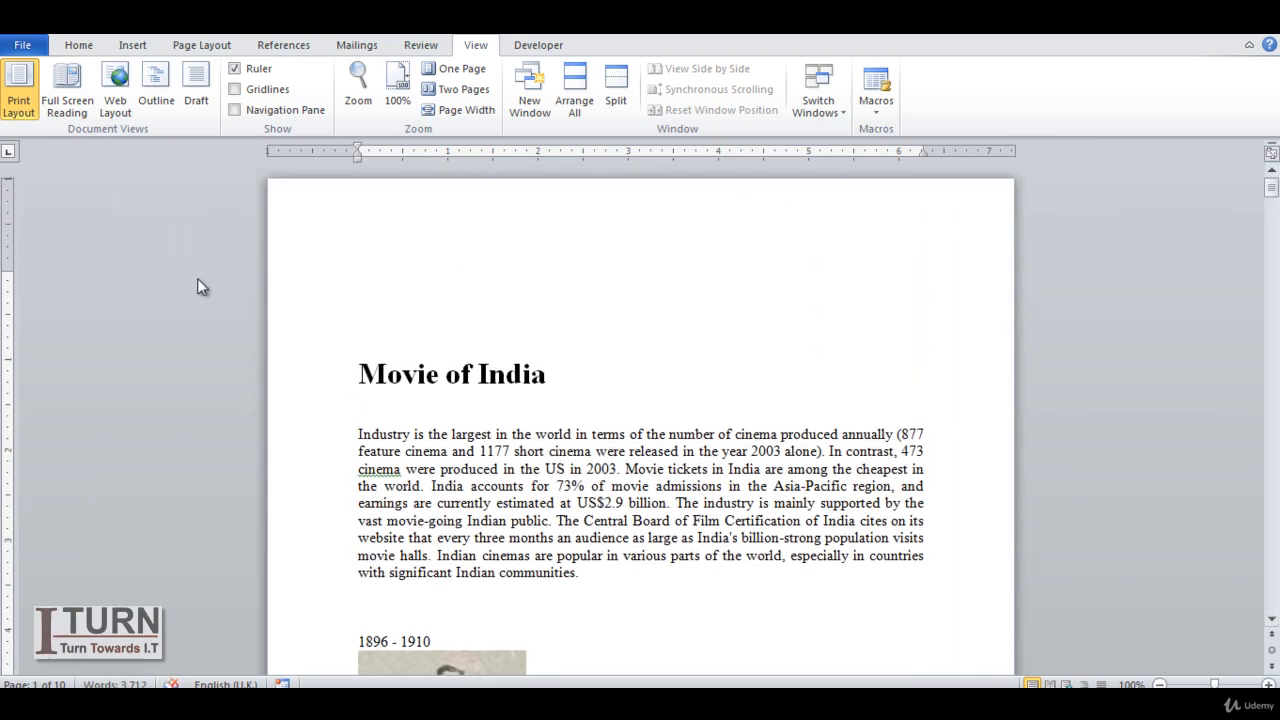
{"action": "left_click", "coordinate": [282, 46]}
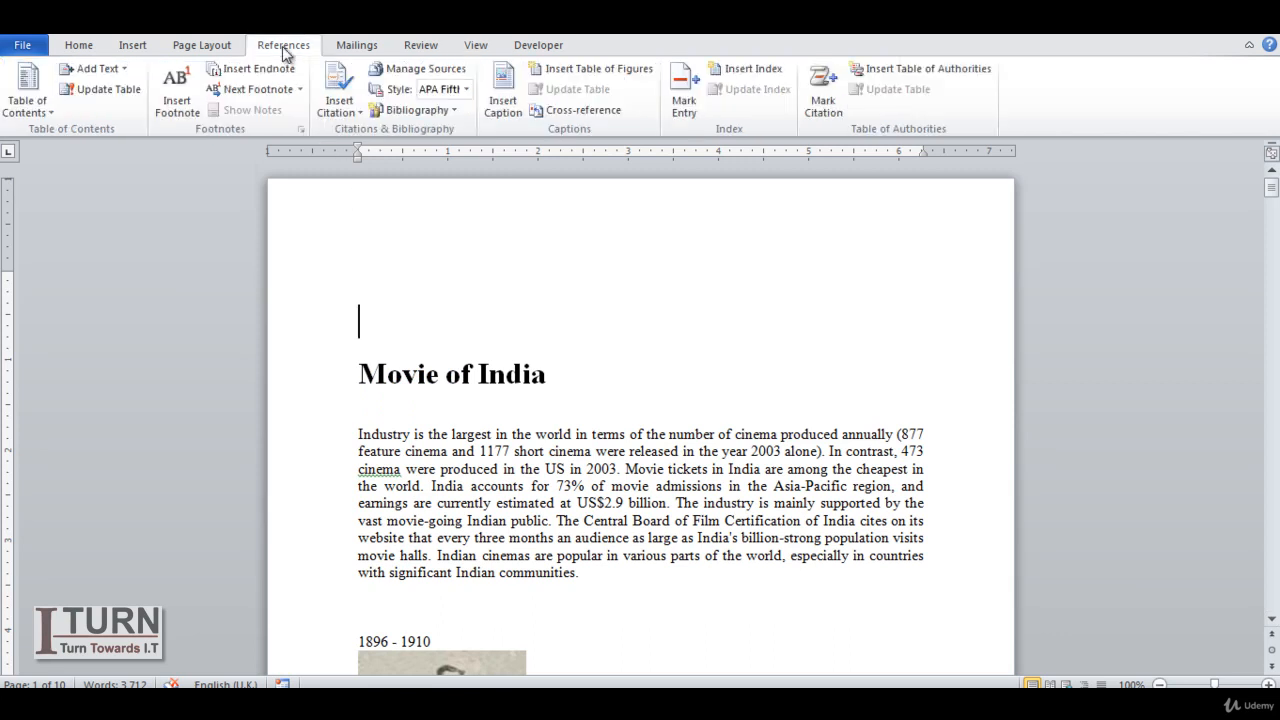
{"action": "left_click", "coordinate": [47, 113]}
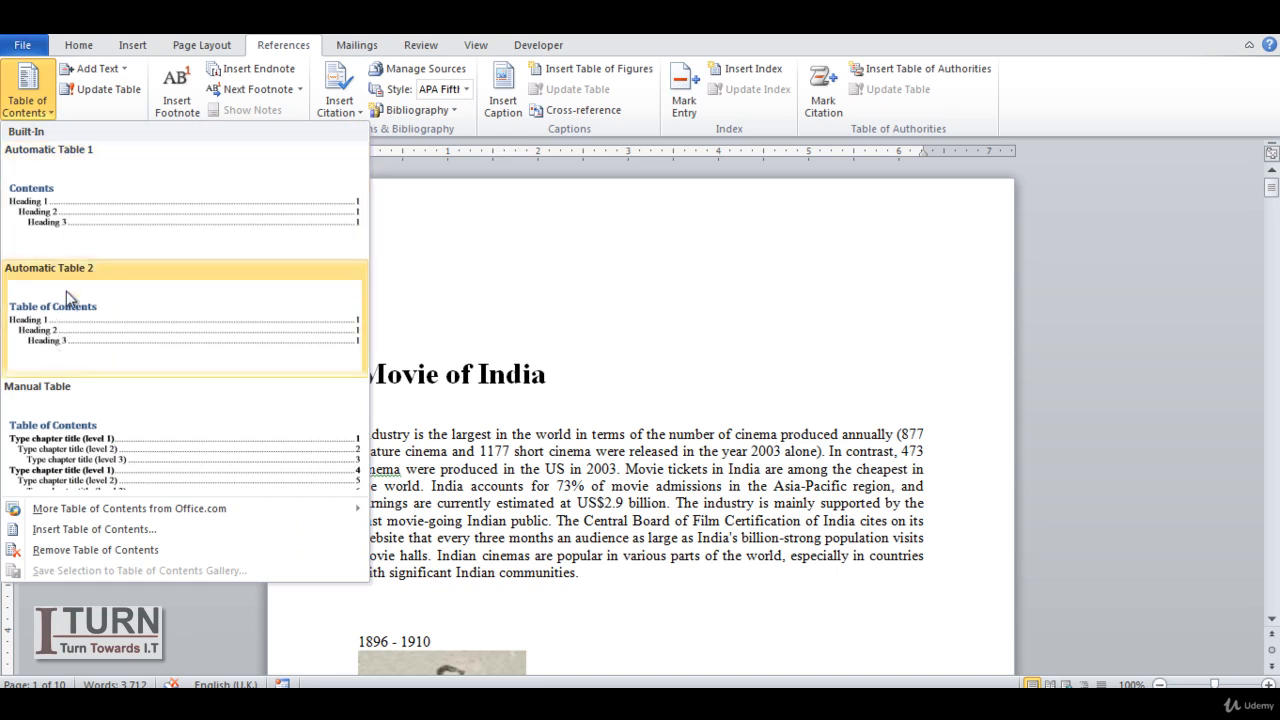
{"action": "left_click", "coordinate": [62, 331]}
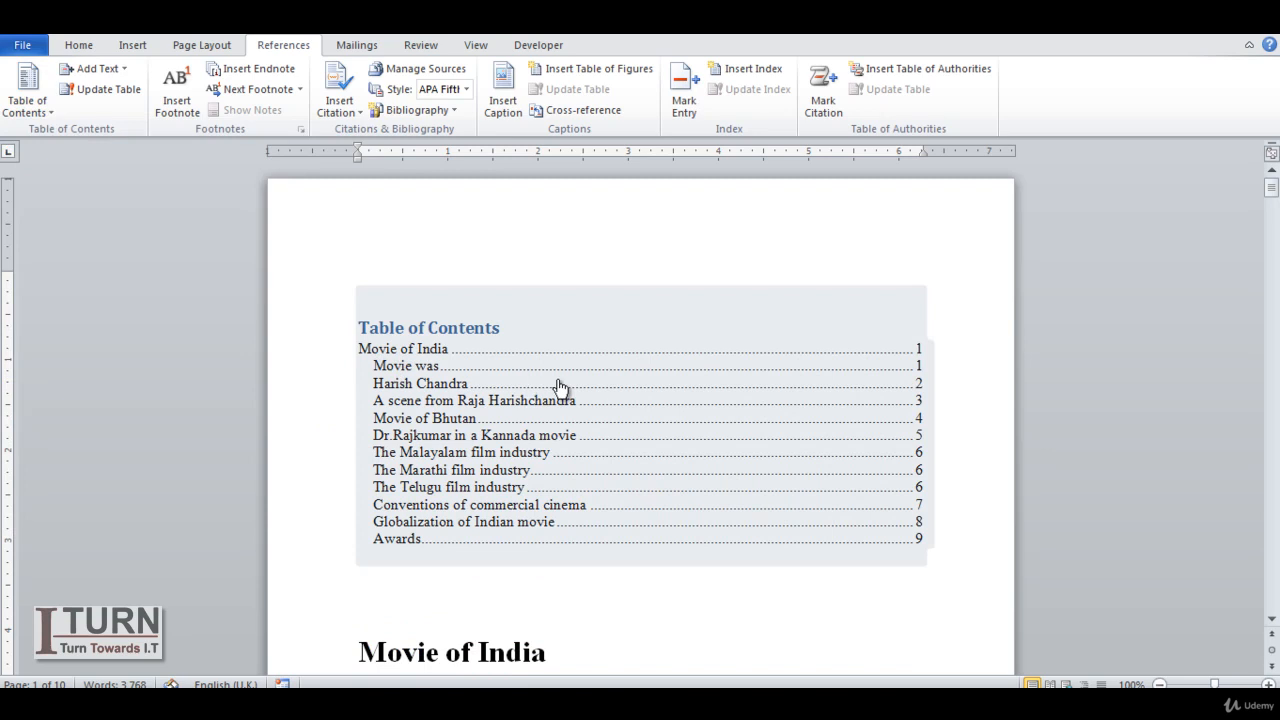
- Remove the table of contents and delete the blank line above the title
{"action": "left_click", "coordinate": [46, 113]}
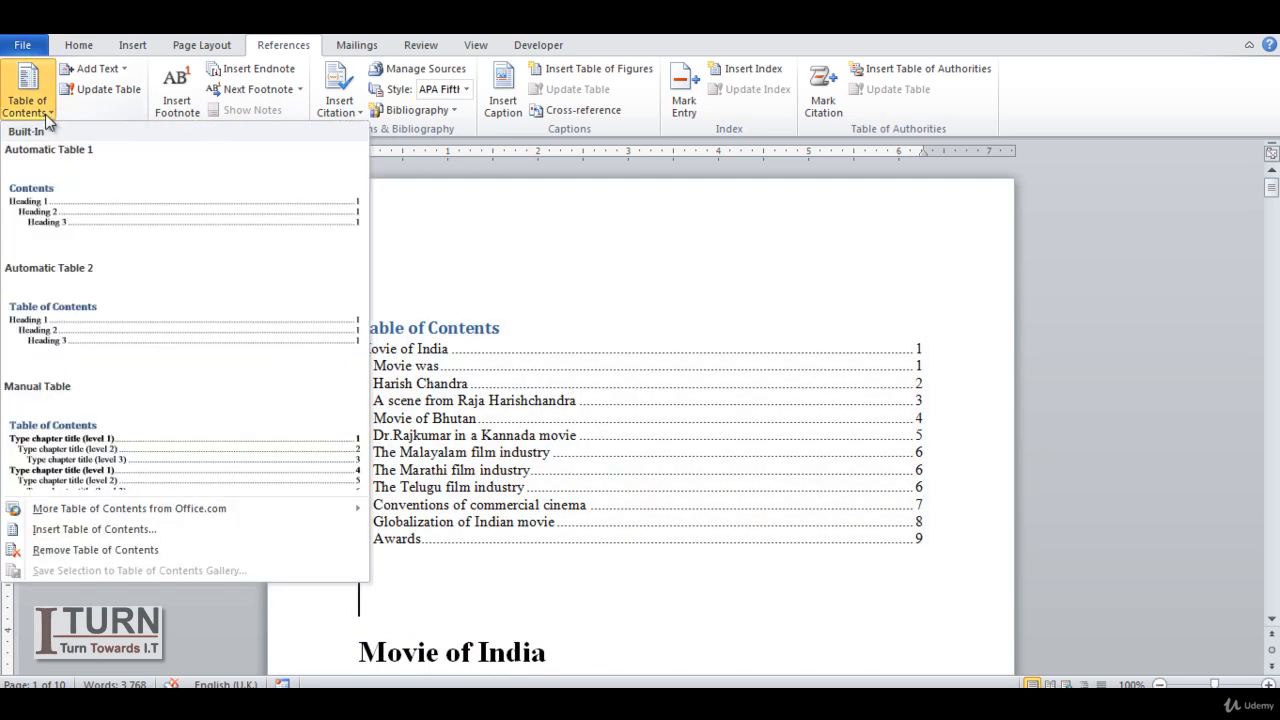
{"action": "left_click", "coordinate": [50, 551]}
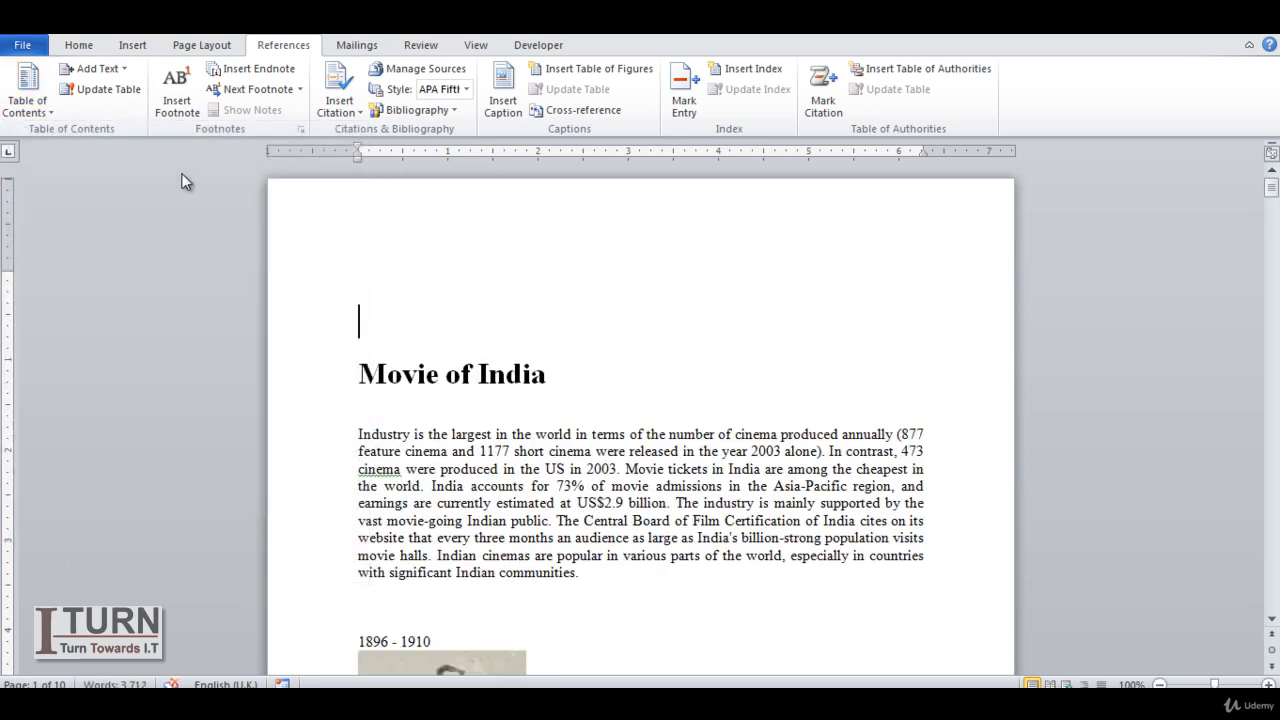
{"action": "key", "text": "Delete"}
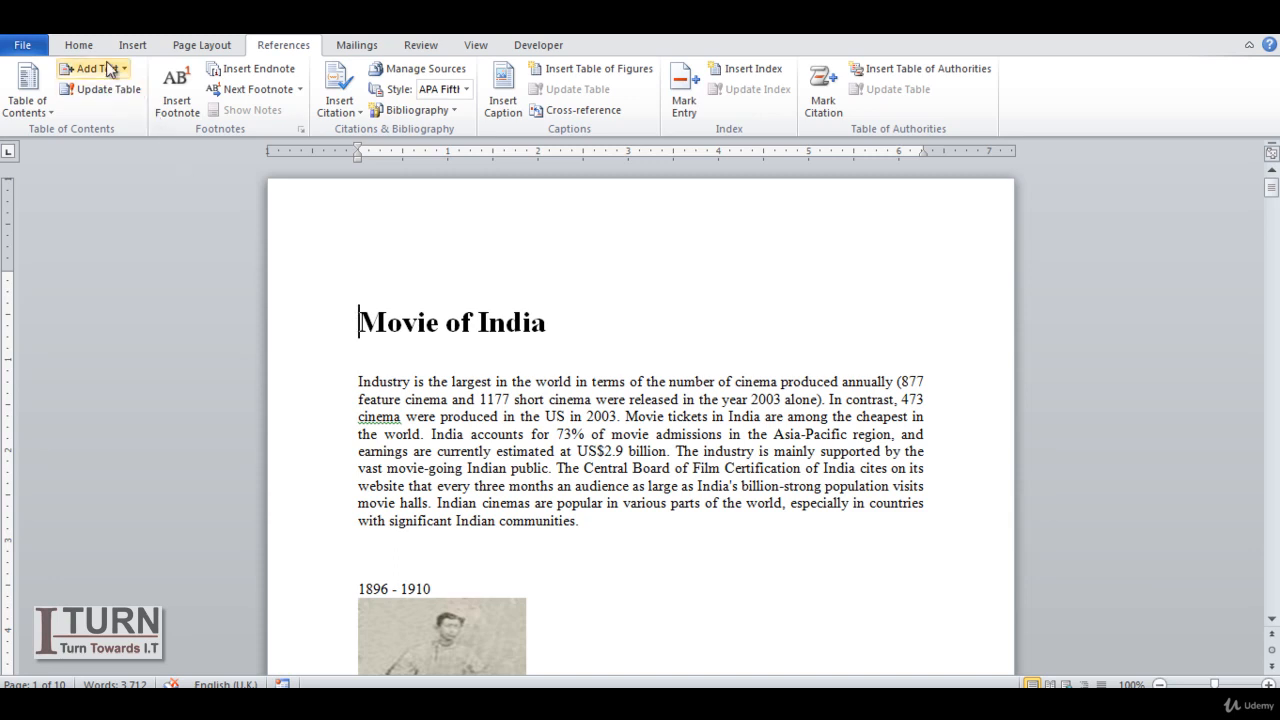
- Modify the Heading 2 style used by the "Harish Chandra" heading on page 2 to a 20 pt bold font
{"action": "left_click", "coordinate": [78, 47]}
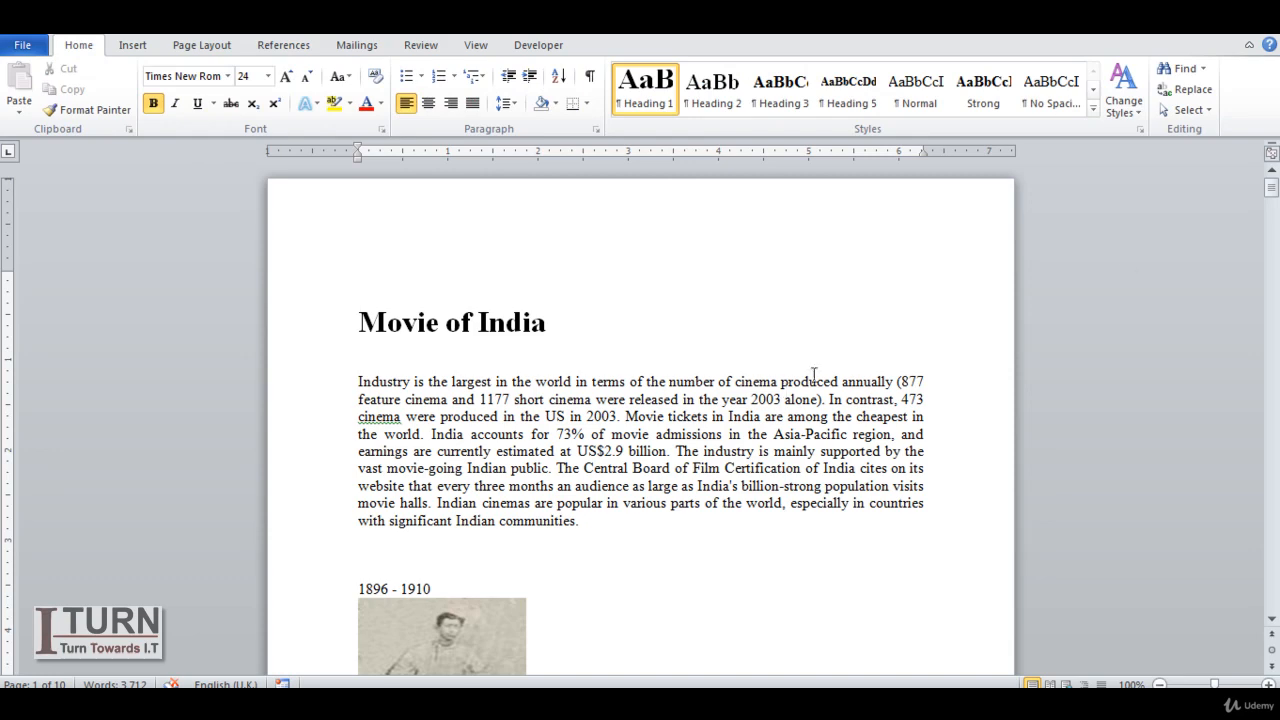
{"action": "left_click_drag", "start_coordinate": [1273, 190], "coordinate": [1271, 243]}
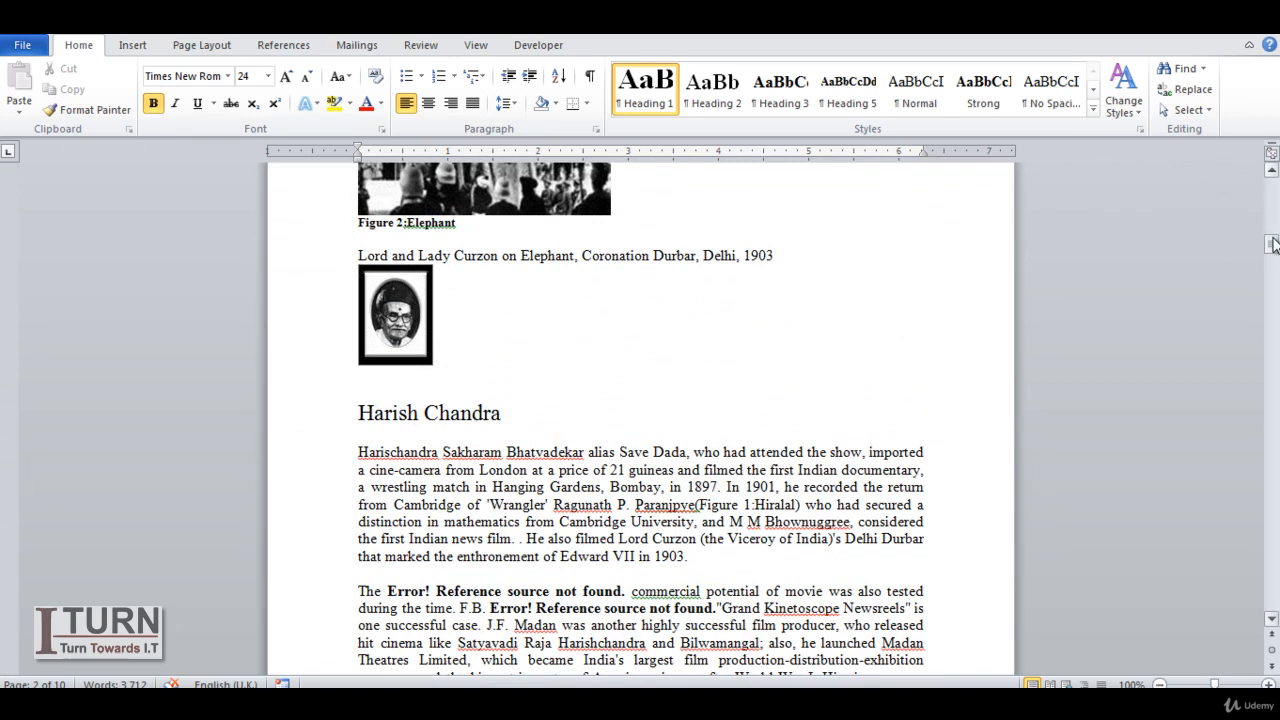
{"action": "left_click", "coordinate": [442, 418]}
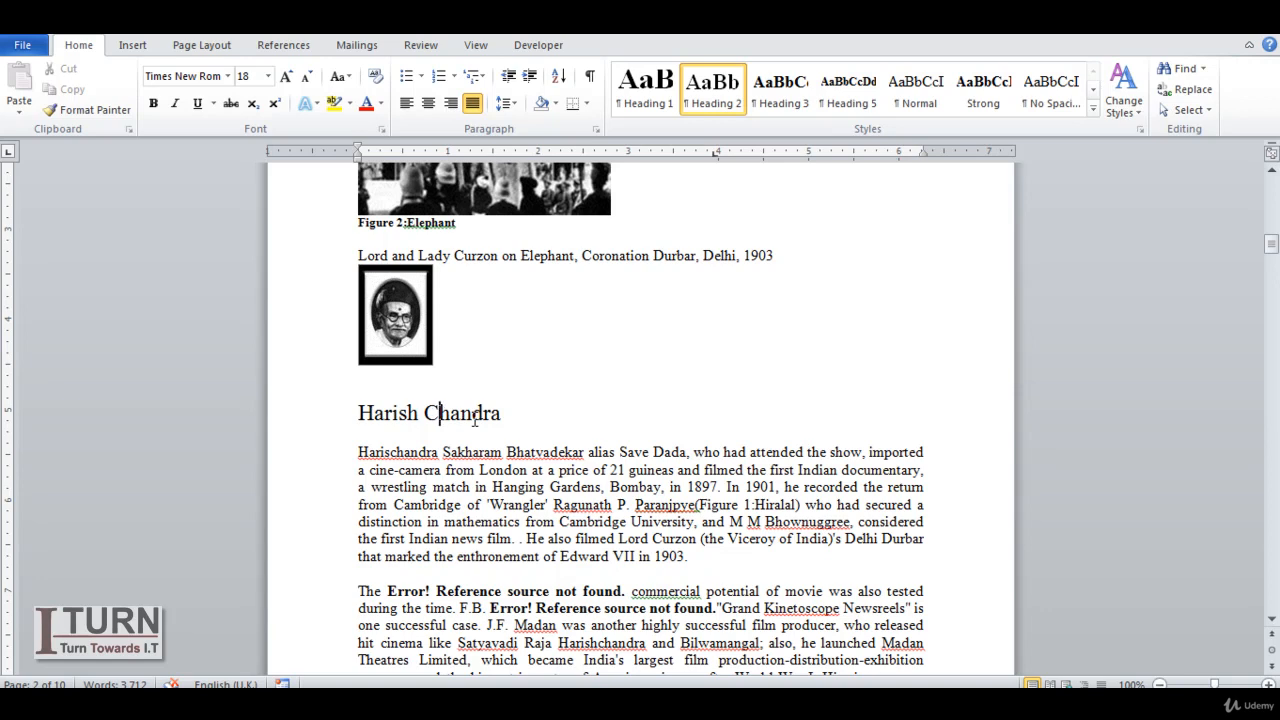
{"action": "right_click", "coordinate": [699, 93]}
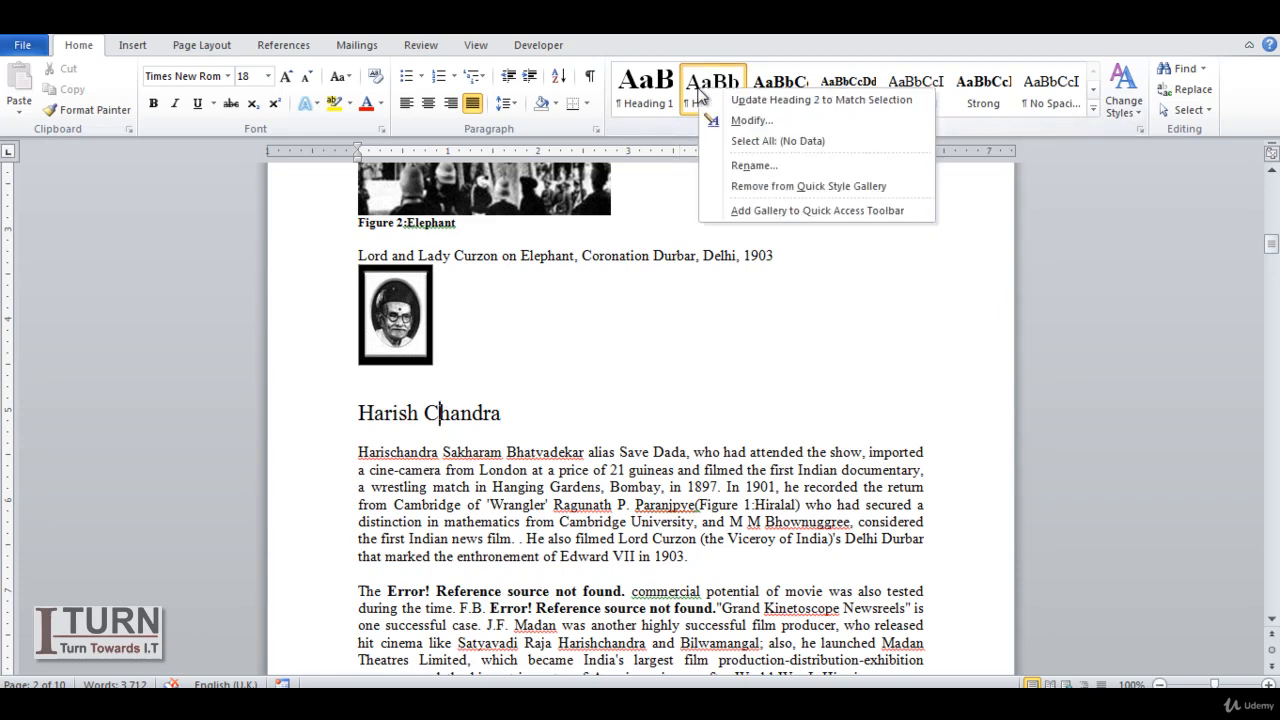
{"action": "left_click", "coordinate": [750, 121]}
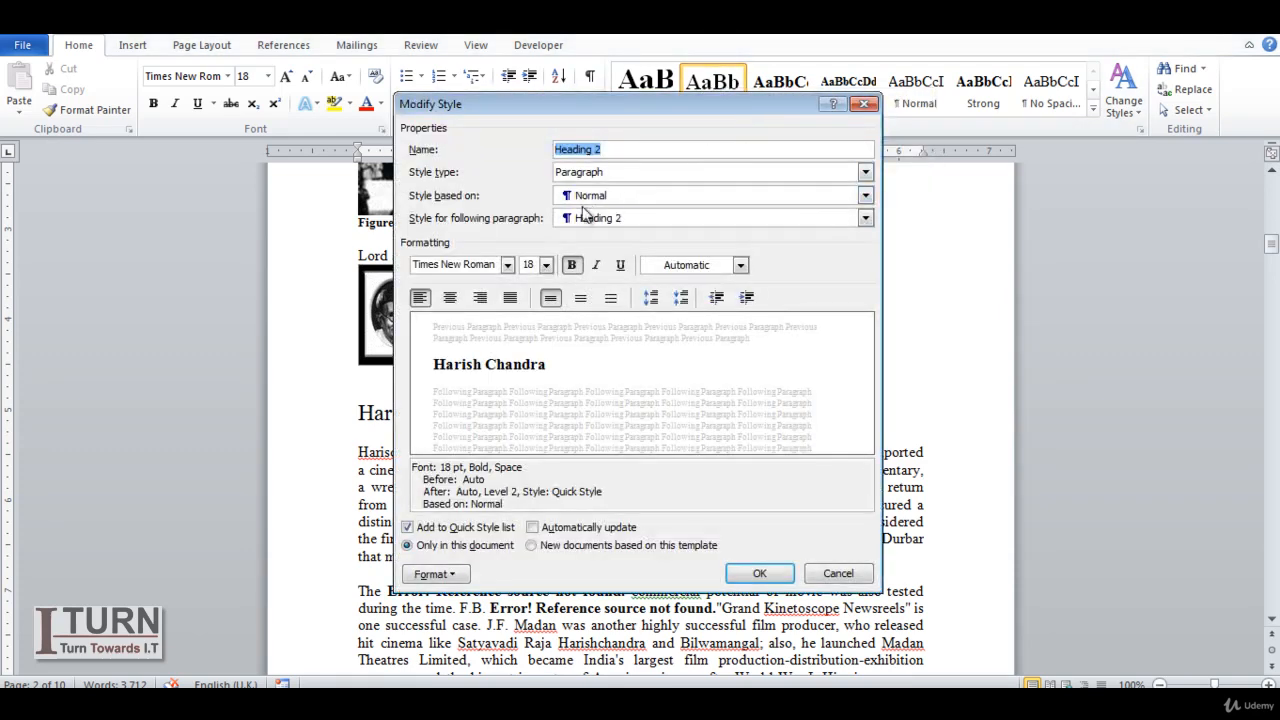
{"action": "left_click", "coordinate": [546, 265]}
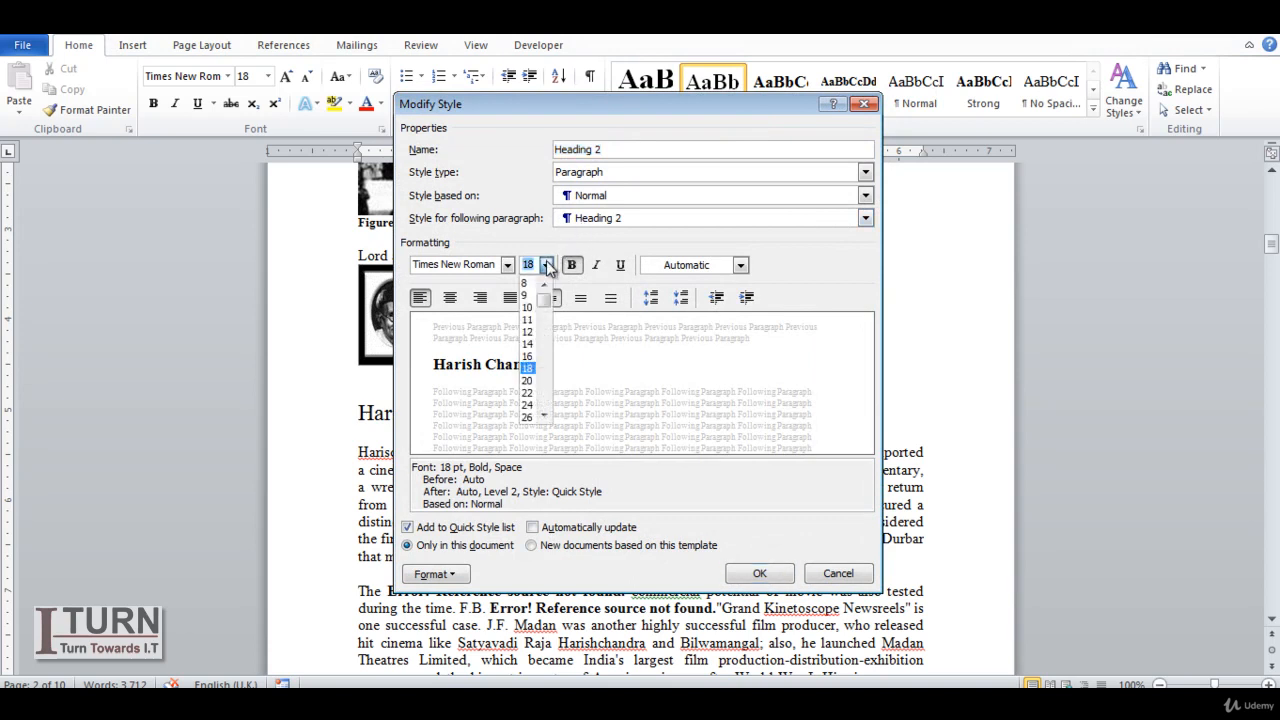
{"action": "left_click", "coordinate": [547, 266]}
{"action": "left_click", "coordinate": [546, 265]}
{"action": "left_click", "coordinate": [533, 381]}
{"action": "left_click", "coordinate": [569, 270]}
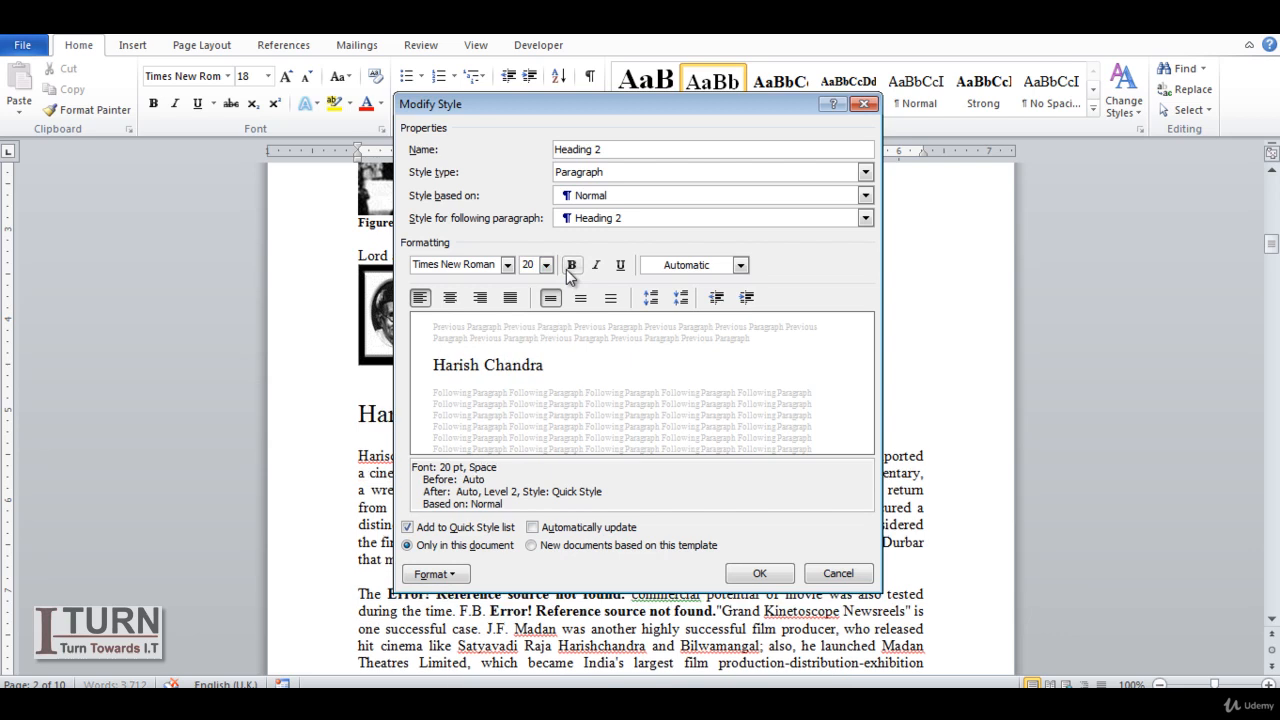
{"action": "left_click", "coordinate": [569, 270]}
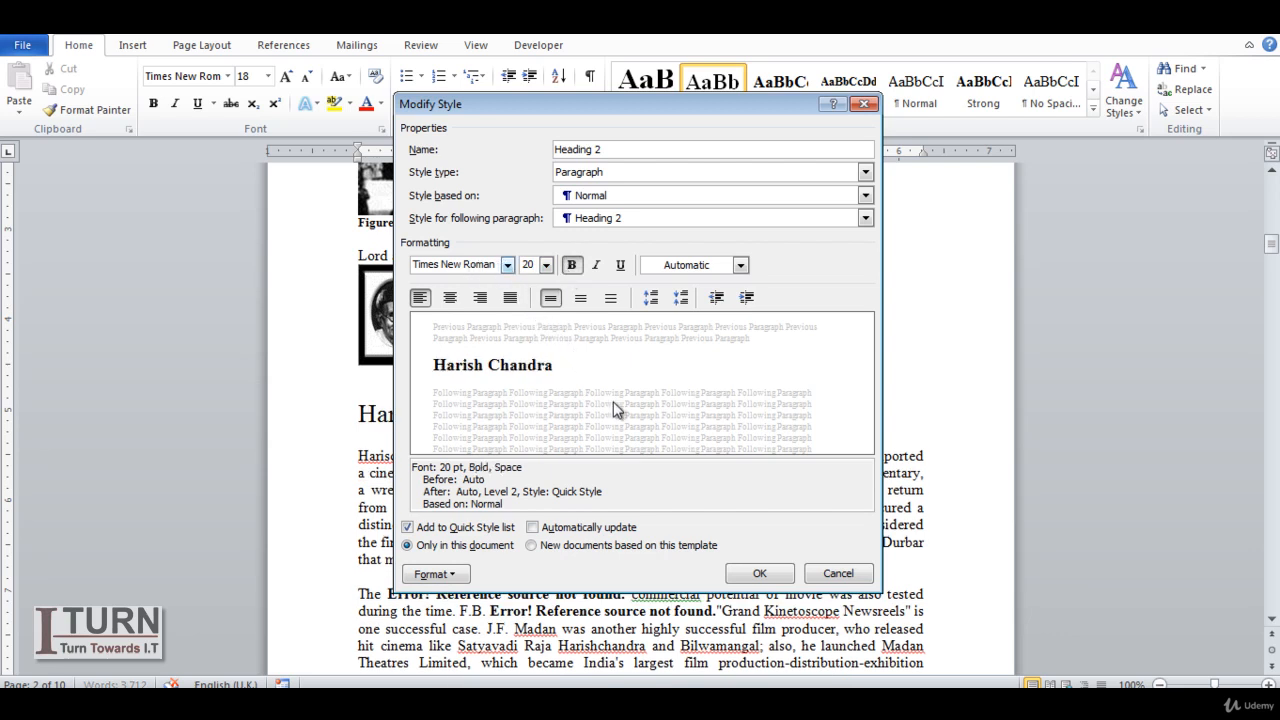
{"action": "left_click", "coordinate": [759, 573]}
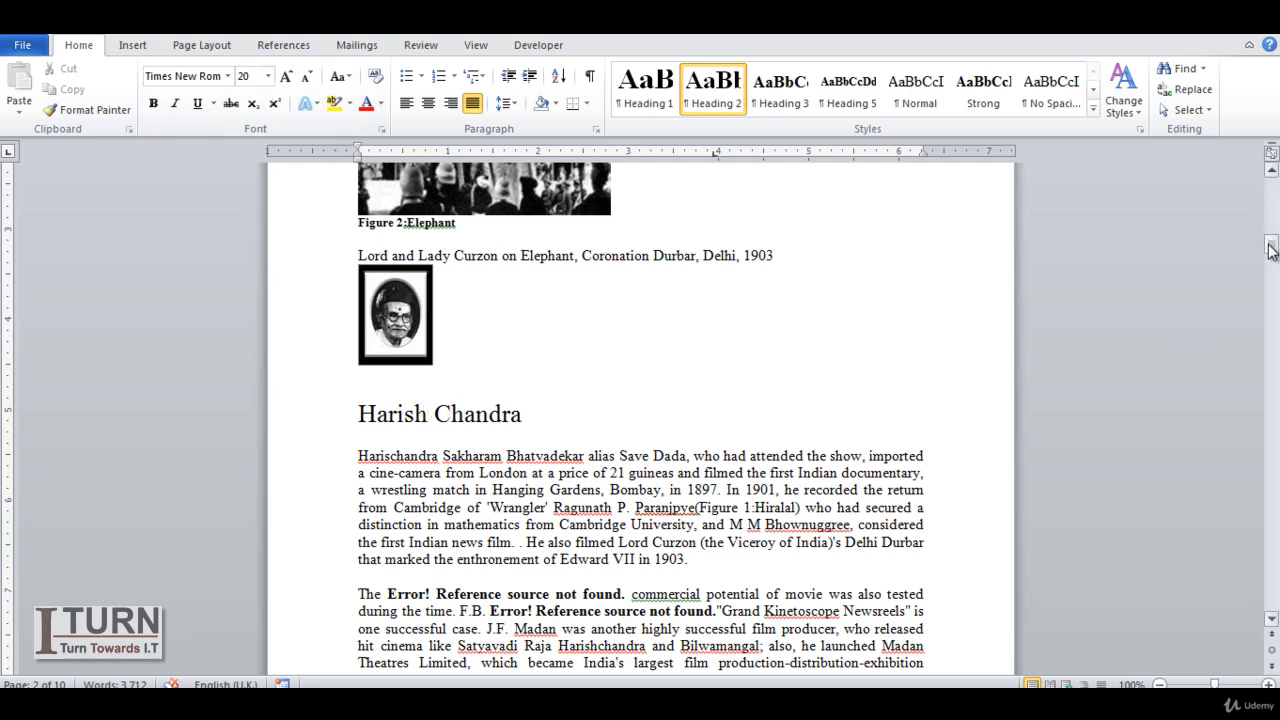
- Check the style and font size of the headings "Movie was" and "A scene from Raja Harishchandra", and return to the document's beginning
{"action": "left_click_drag", "start_coordinate": [1271, 254], "coordinate": [1271, 209]}
{"action": "left_click", "coordinate": [465, 327]}
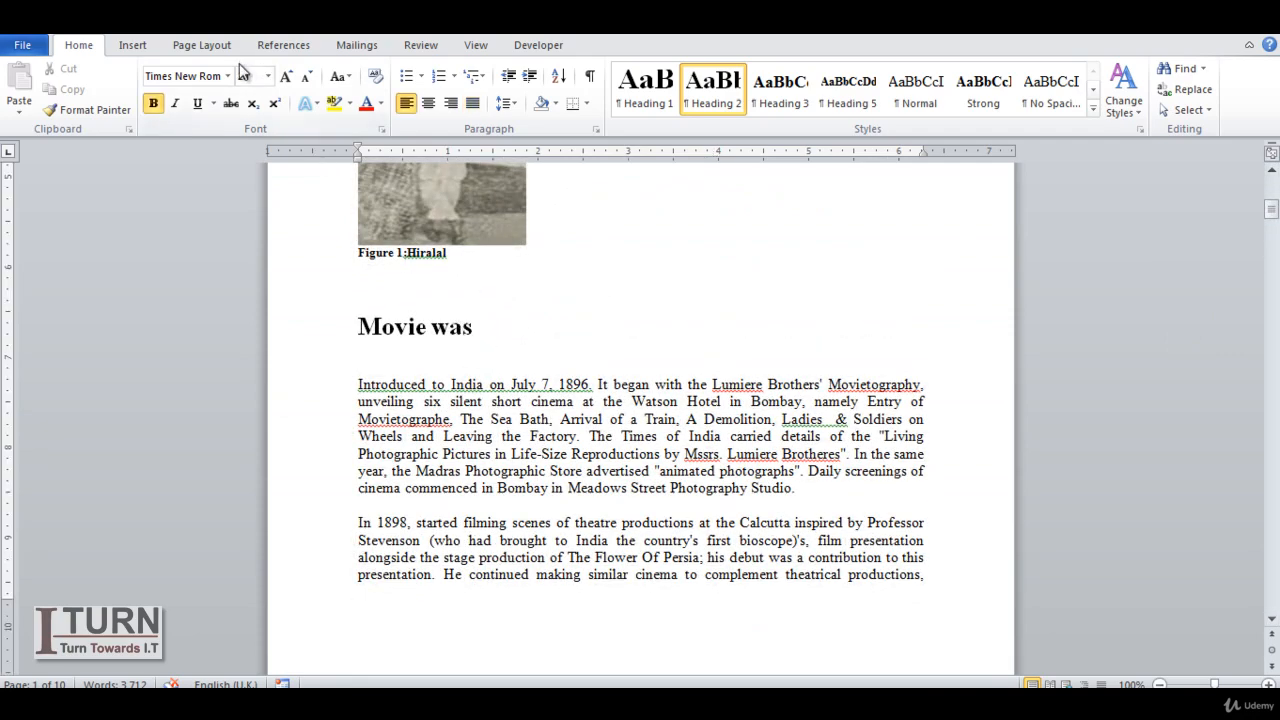
{"action": "left_click_drag", "start_coordinate": [1271, 210], "coordinate": [1271, 292]}
{"action": "left_click", "coordinate": [651, 240]}
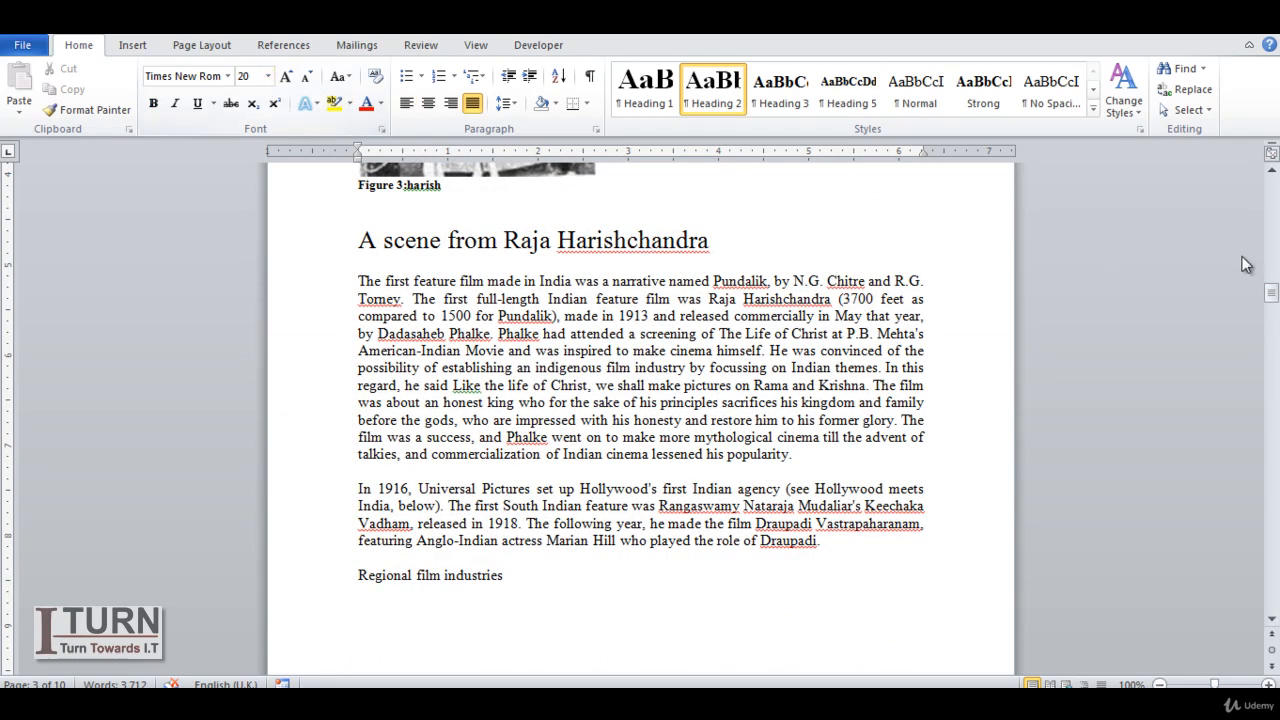
{"action": "left_click_drag", "start_coordinate": [1271, 292], "coordinate": [1271, 180]}
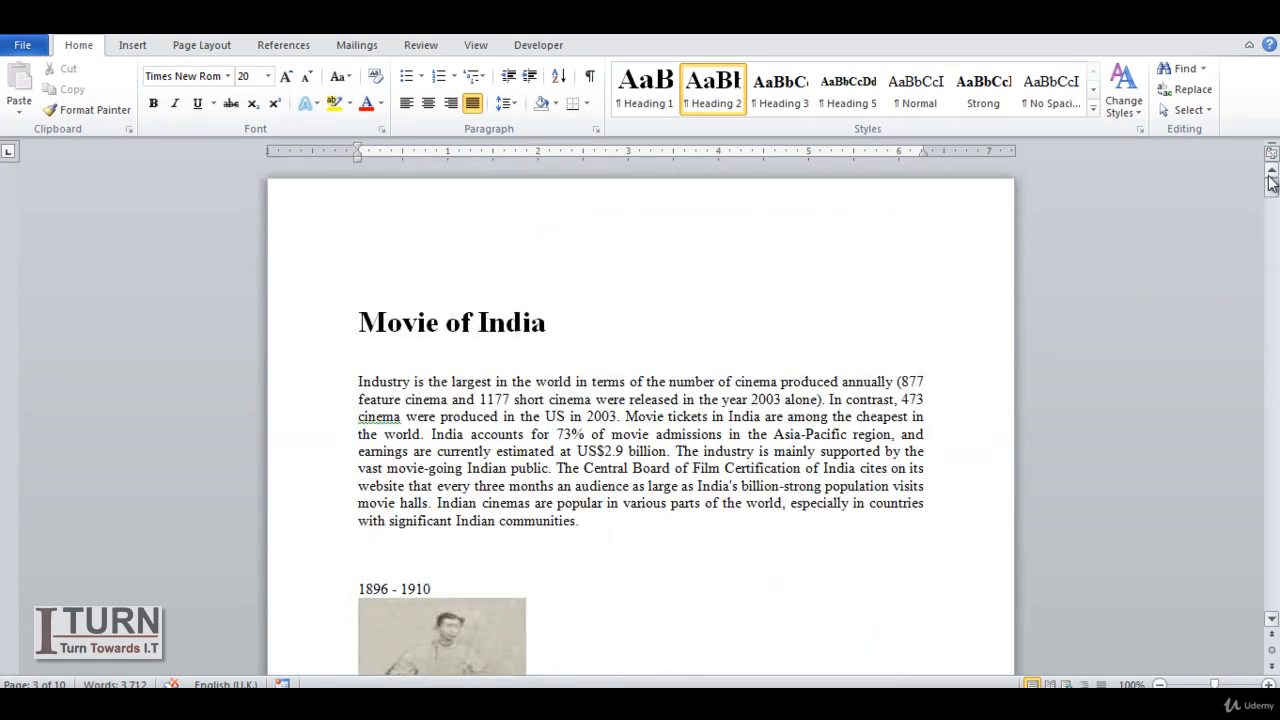